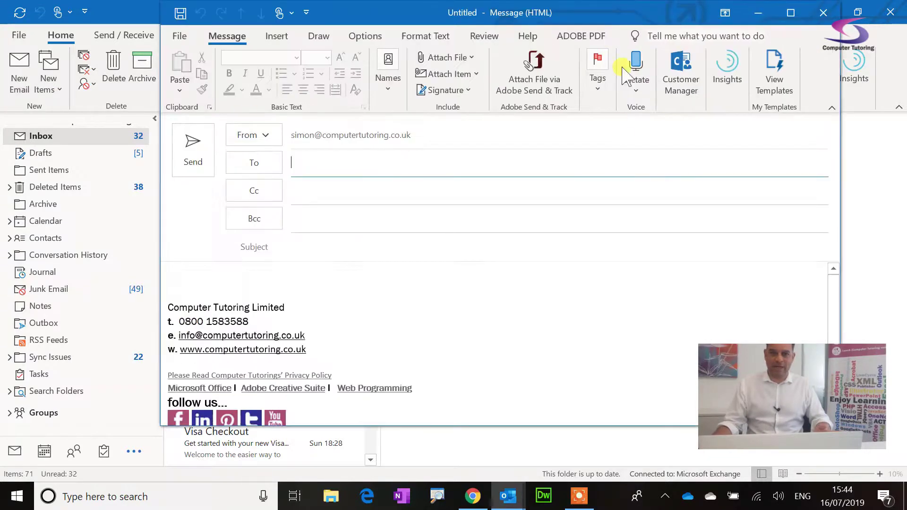
Drag the new message window by its title bar toward the lower left.
left_click_drag(508, 12, 449, 33)
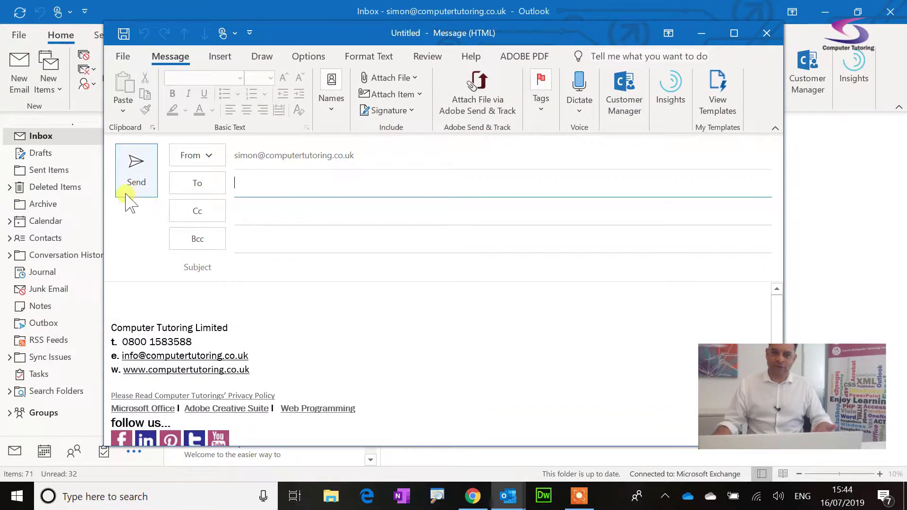
Delete the two extra remembered addresses from the From dropdown, keeping only the main account.
left_click(211, 156)
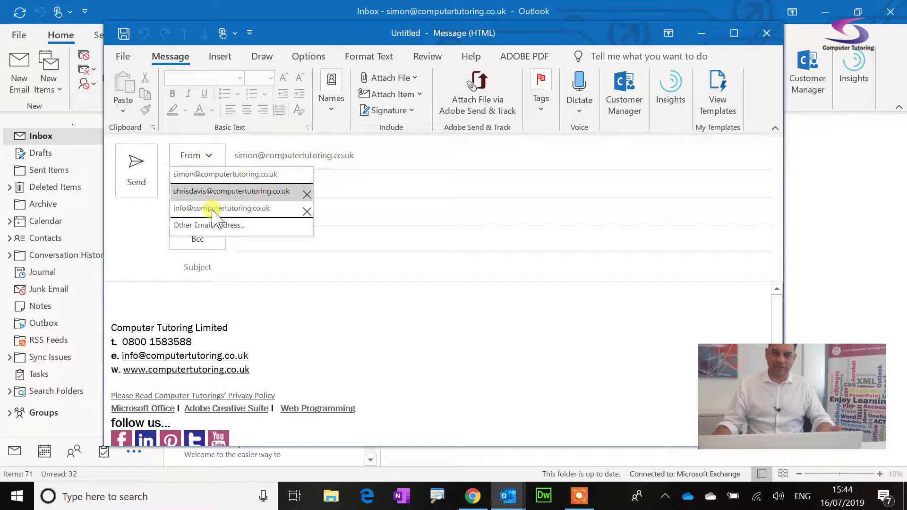
left_click(307, 212)
left_click(307, 194)
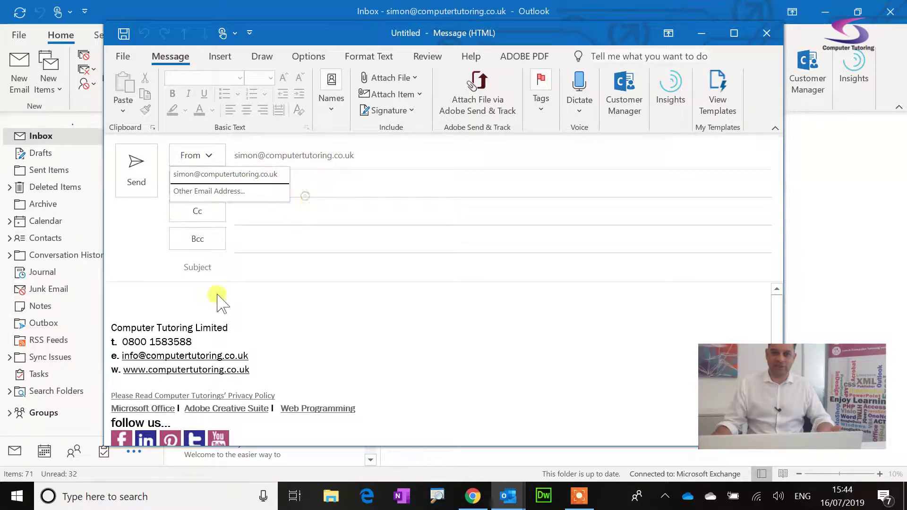
left_click(212, 156)
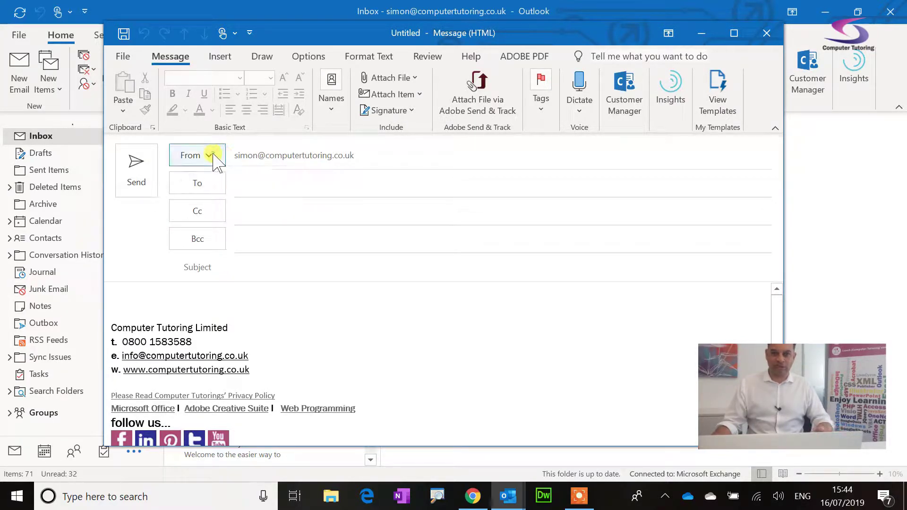
Turn the From and Bcc fields off and back on in Options, then return to the Inbox.
left_click(313, 57)
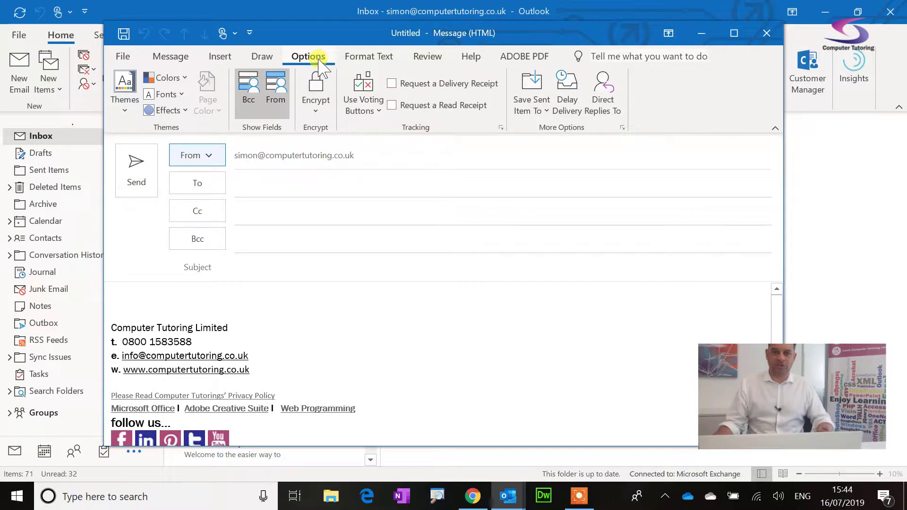
left_click(275, 97)
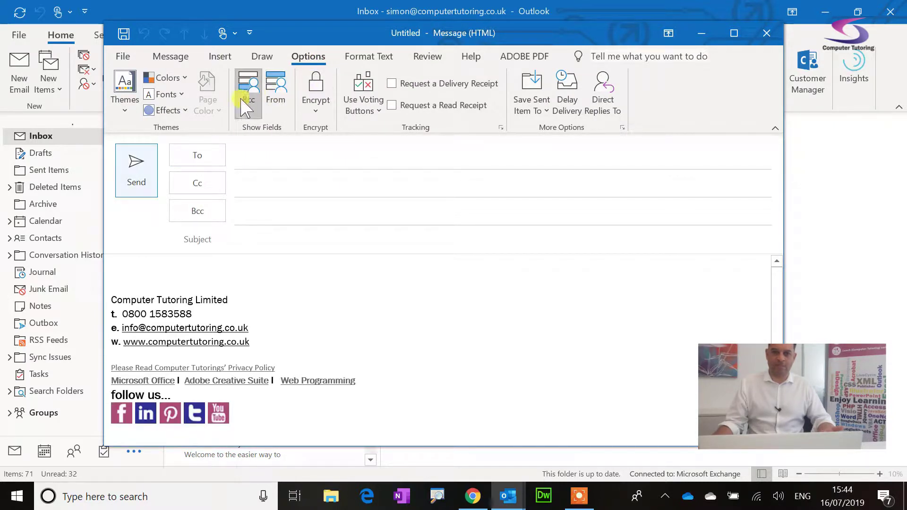
left_click(242, 98)
left_click(276, 92)
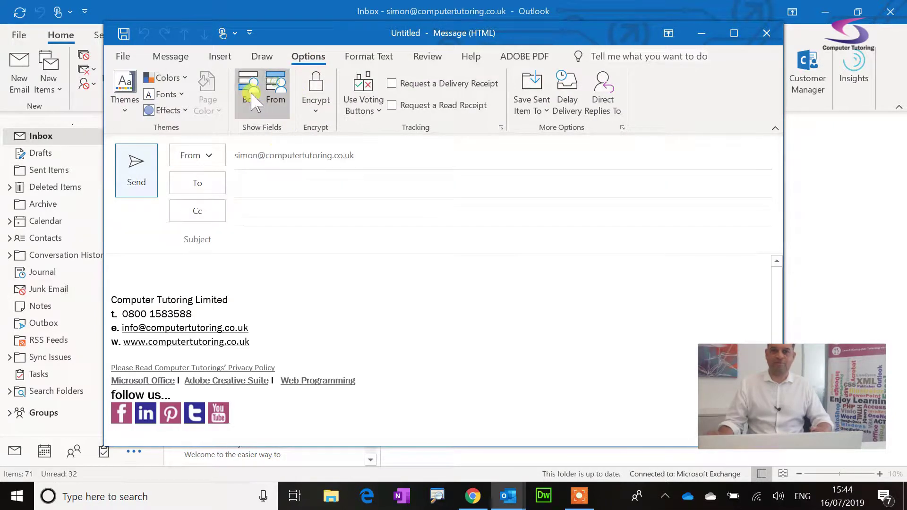
left_click(248, 92)
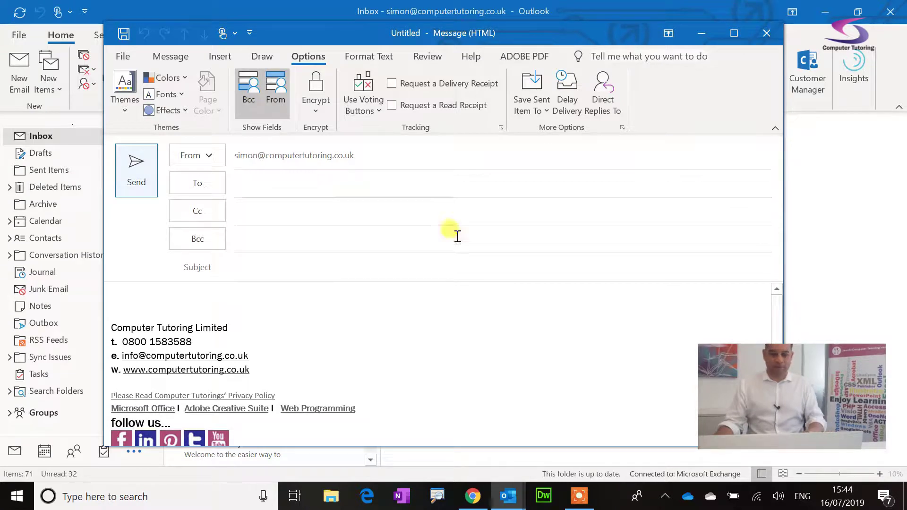
key("alt+Tab")
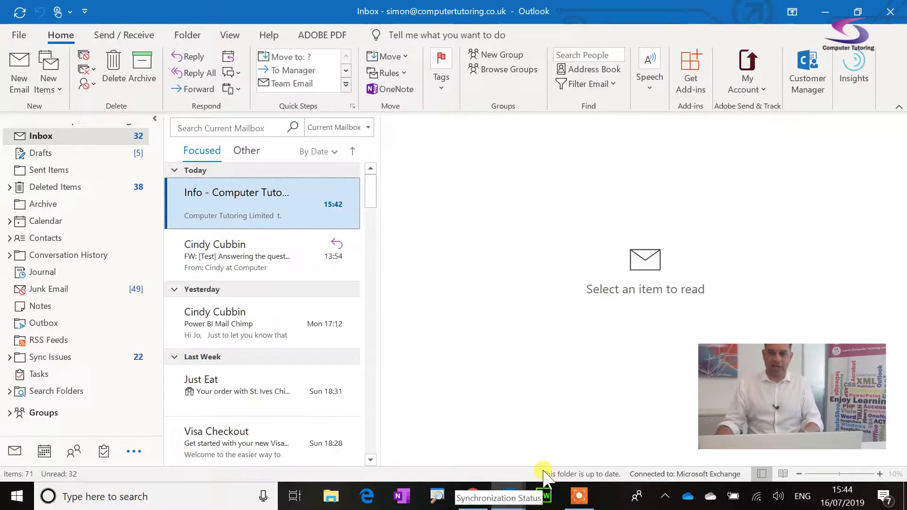
In the web version, leave the open draft via Inbox and start a new blank message.
key("alt+Tab")
key("alt+Tab")
key("alt+Tab")
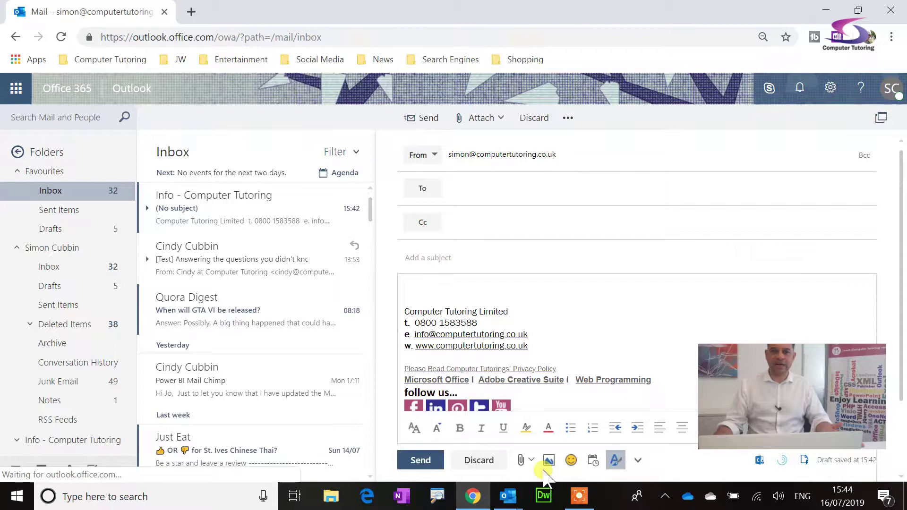
left_click(51, 191)
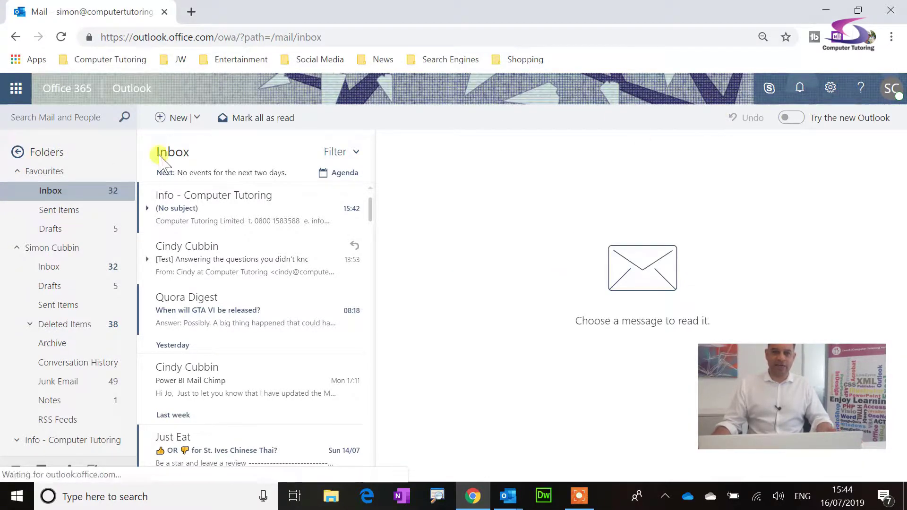
left_click(169, 117)
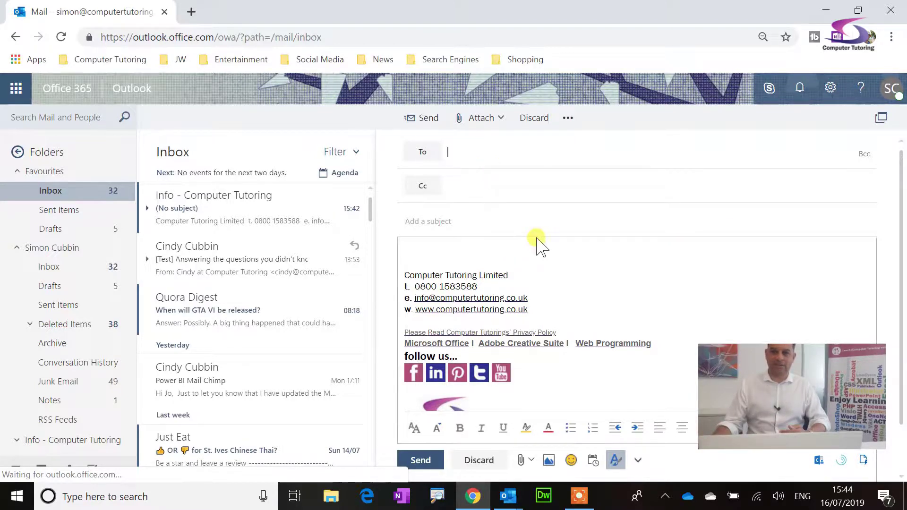
Pop the new message into its own window, turn on Show from, then close that window.
left_click(567, 119)
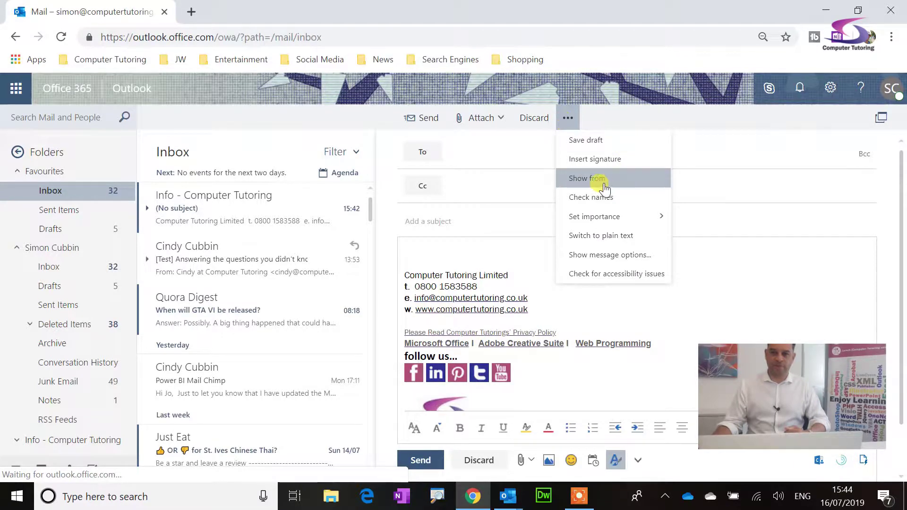
left_click(882, 117)
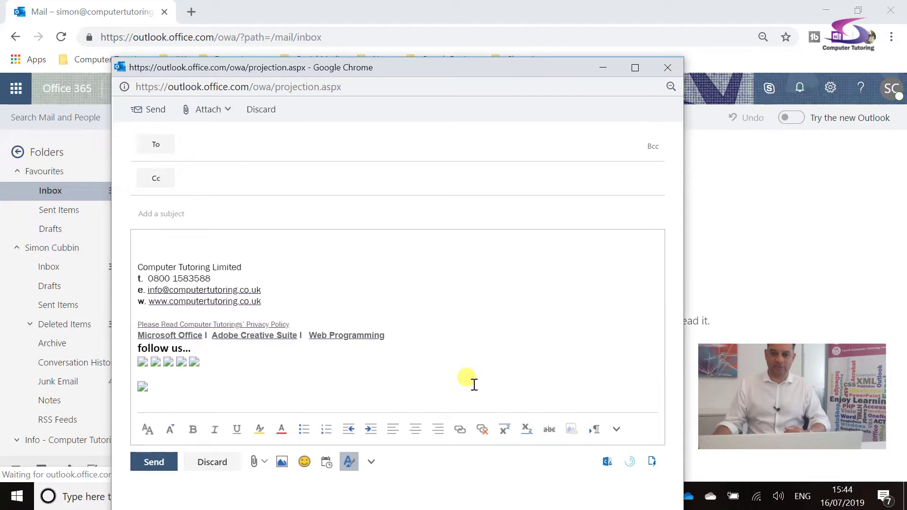
left_click(617, 430)
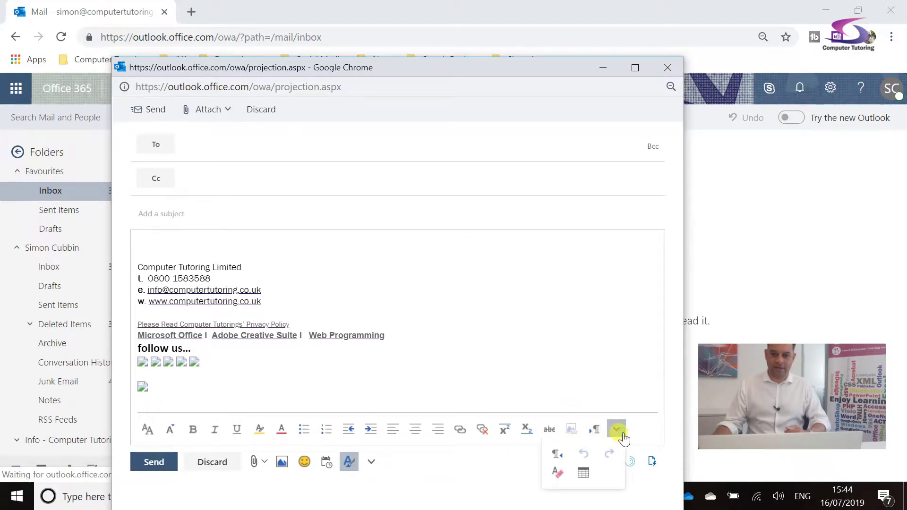
left_click(372, 462)
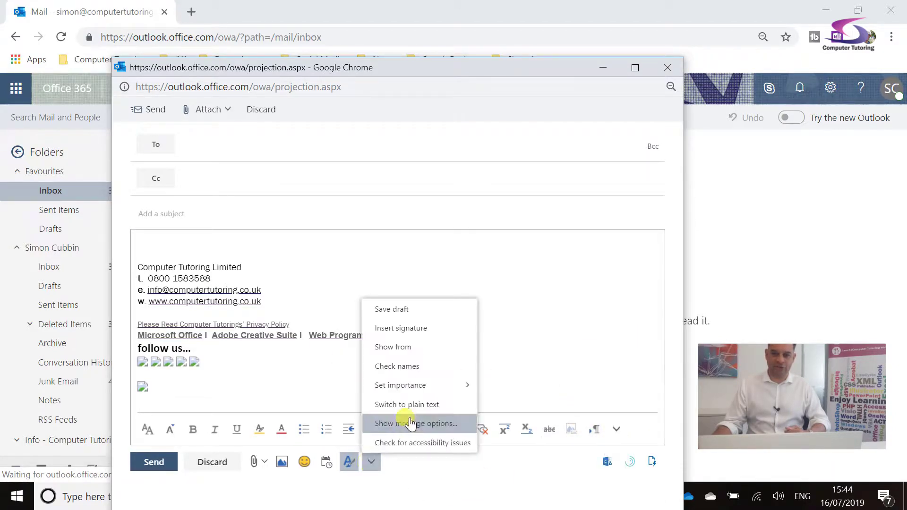
left_click(414, 356)
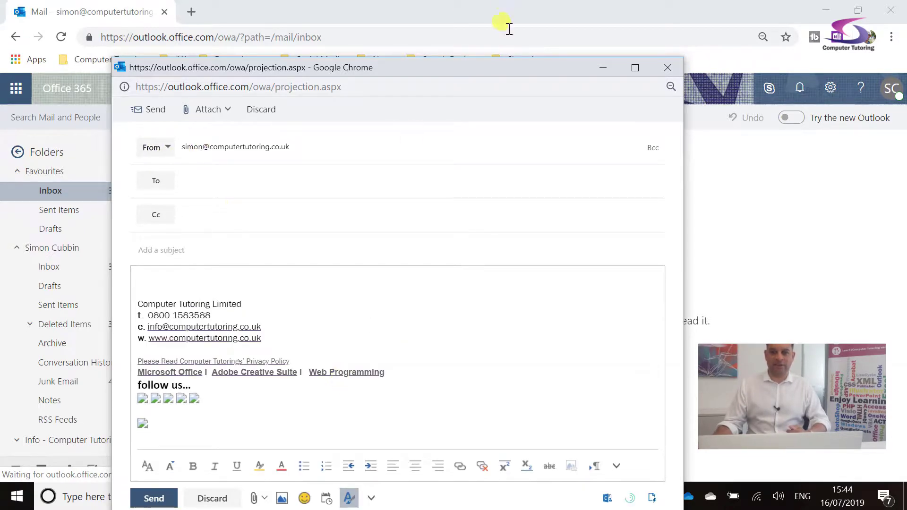
left_click(668, 68)
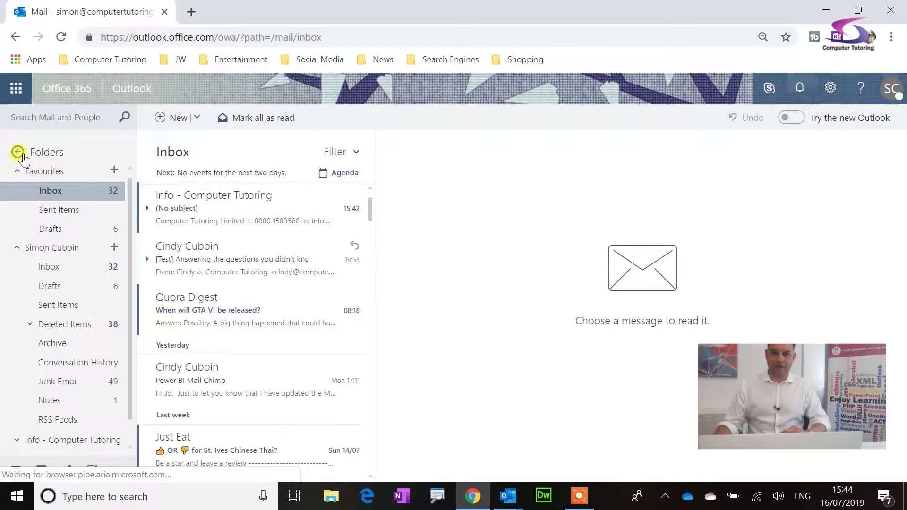
Start another message, turn on Show from, and check that the sender list offers only the main account.
left_click(160, 119)
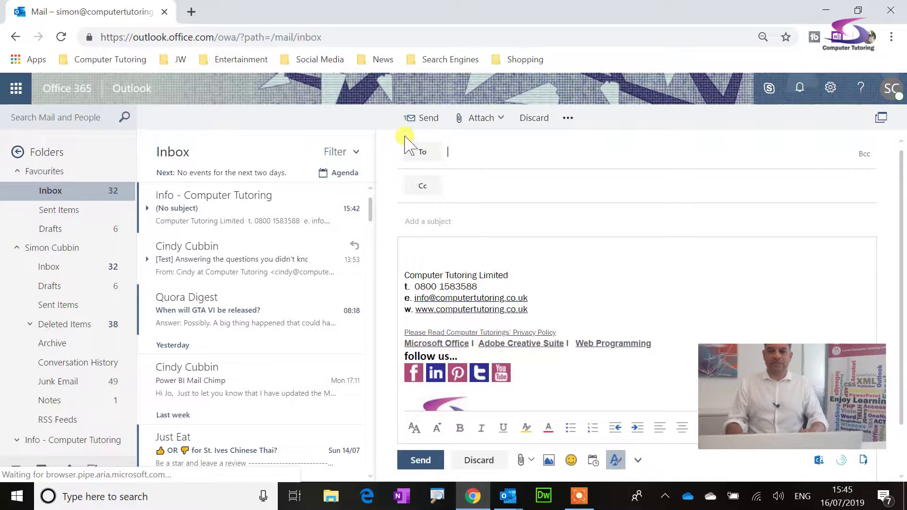
left_click(568, 118)
left_click(597, 178)
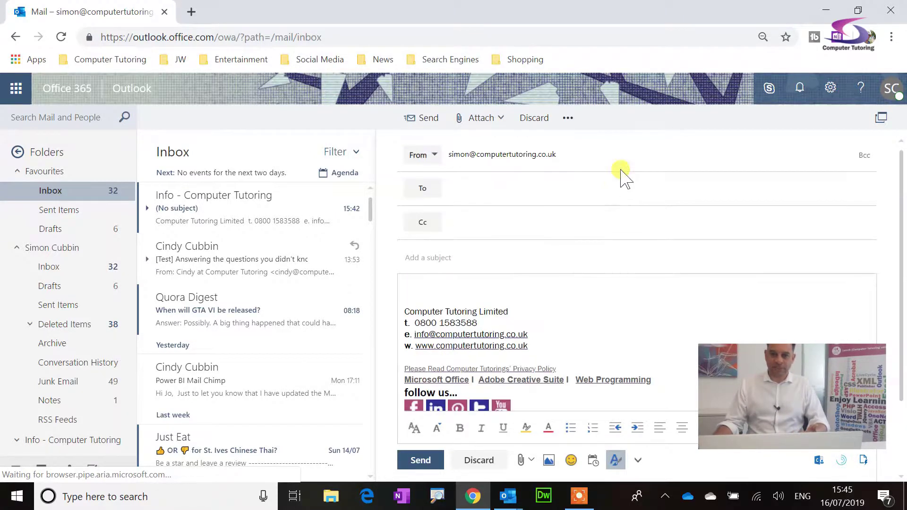
left_click(433, 156)
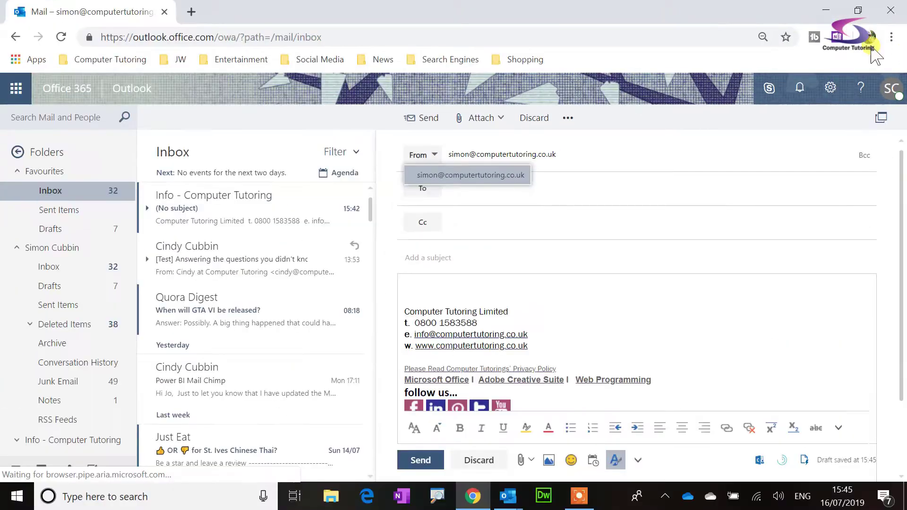
From the Settings gear, go to Mail options to reach the Message format page.
left_click(773, 108)
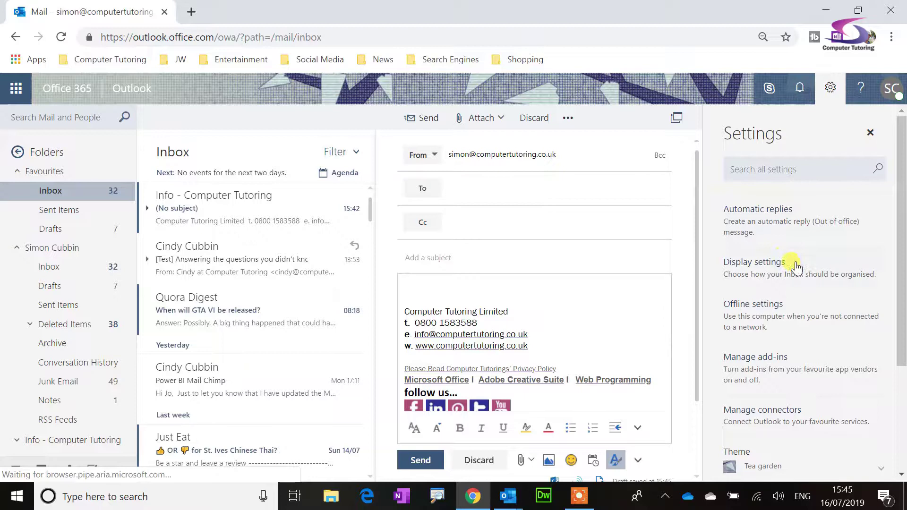
scroll(803, 271, "down", 3)
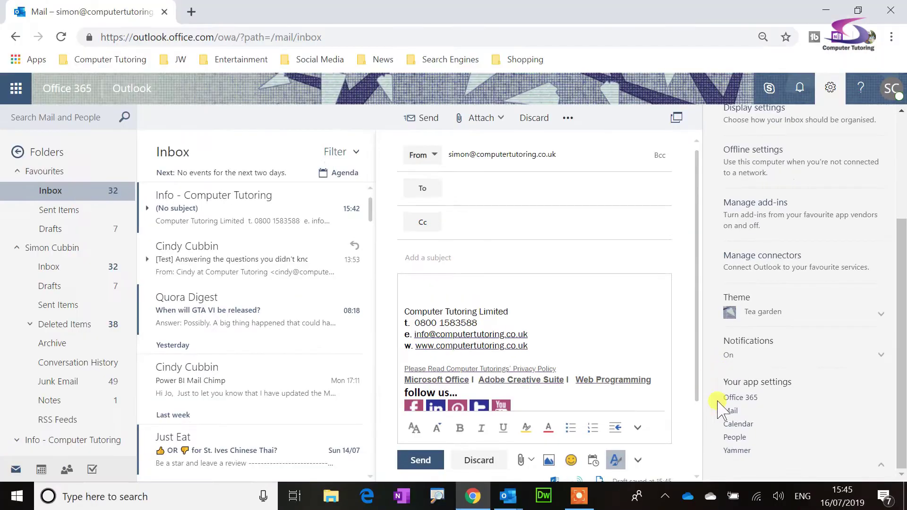
left_click(731, 414)
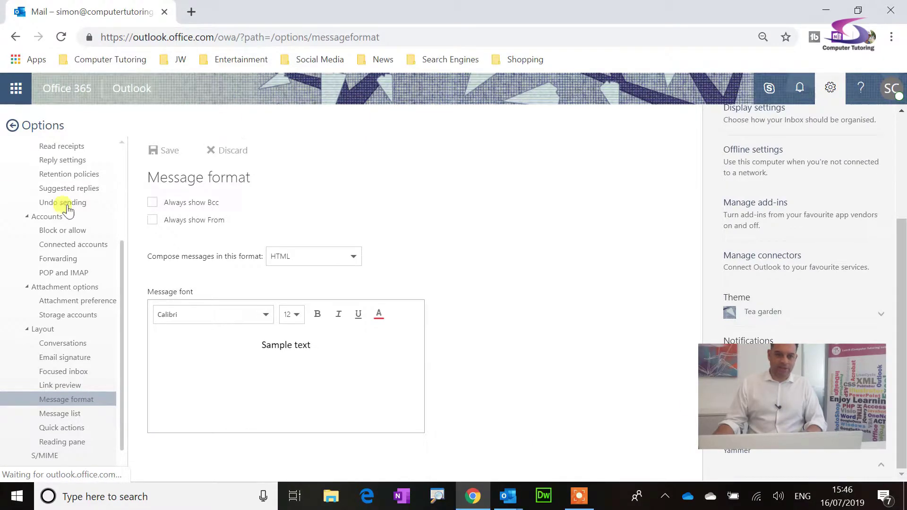
Tick Always show From in Message format, save it, and go back to mail.
scroll(121, 172, "up", 5)
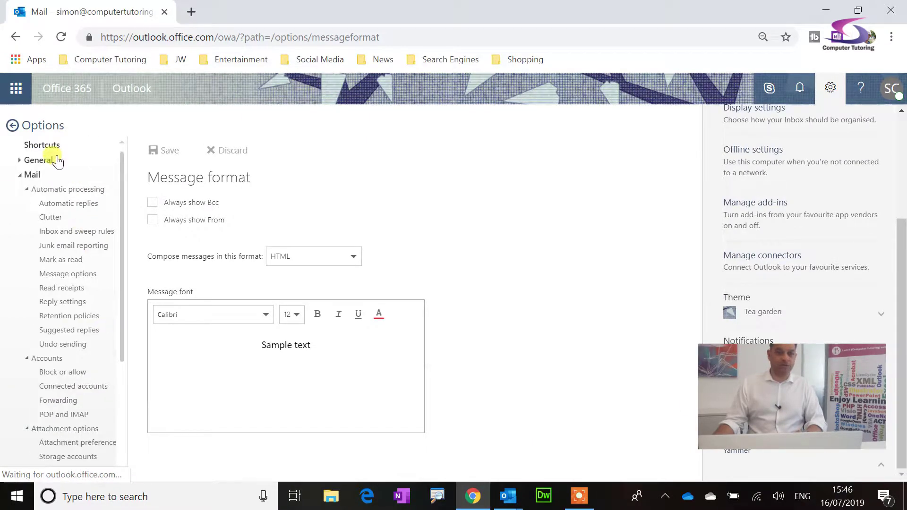
scroll(71, 161, "down", 6)
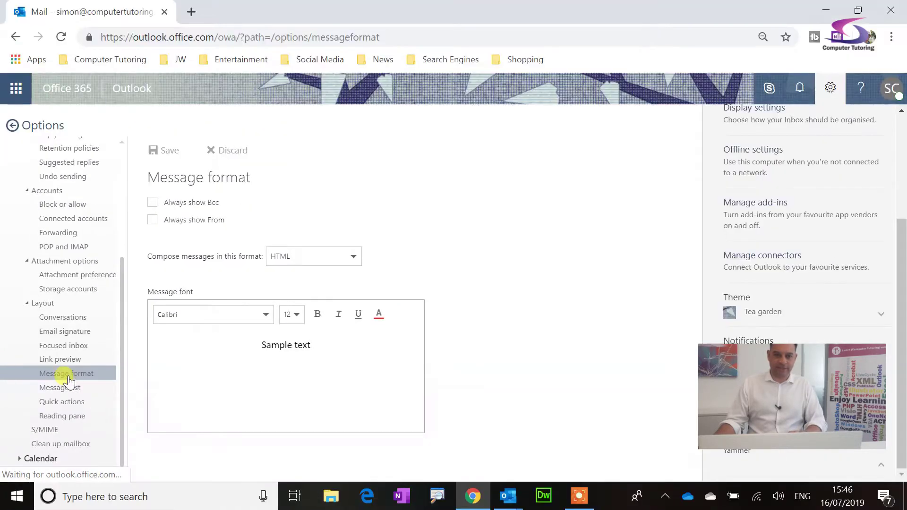
left_click(202, 221)
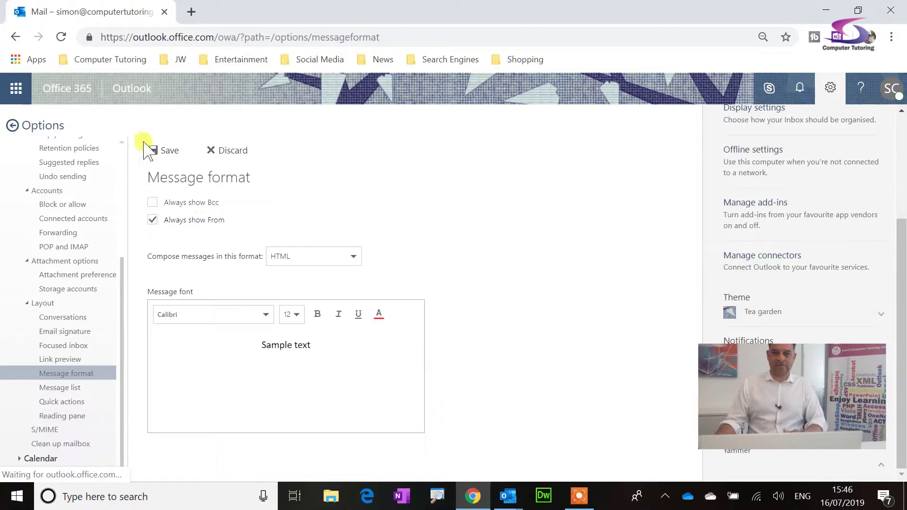
left_click(163, 151)
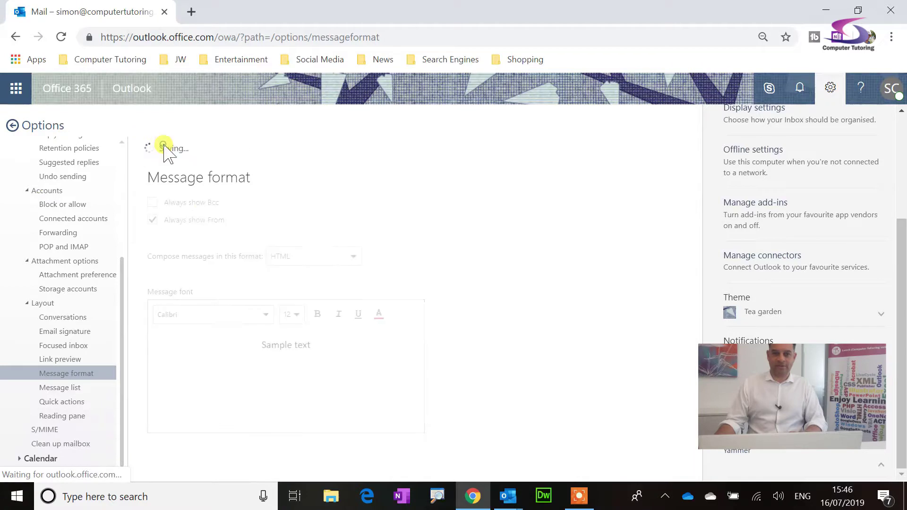
left_click(19, 125)
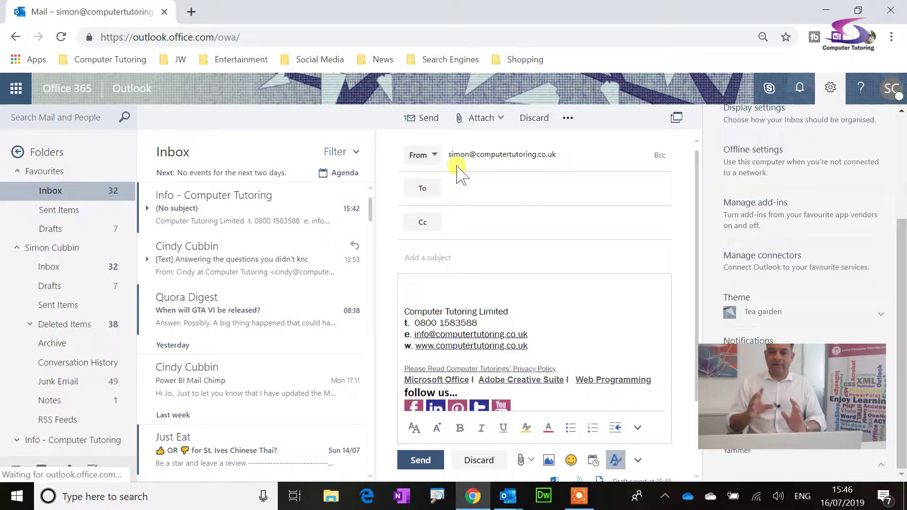
Replace the current From address with the shared Info mailbox.
left_click(419, 157)
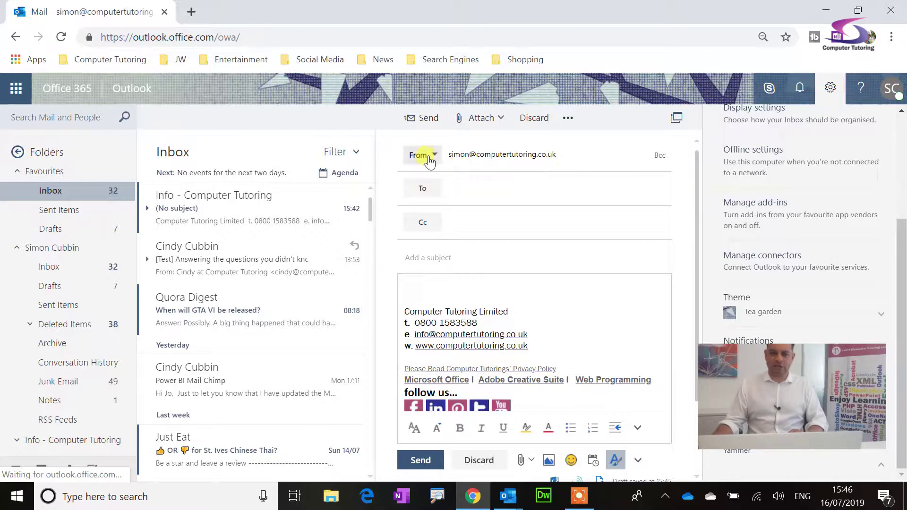
right_click(464, 153)
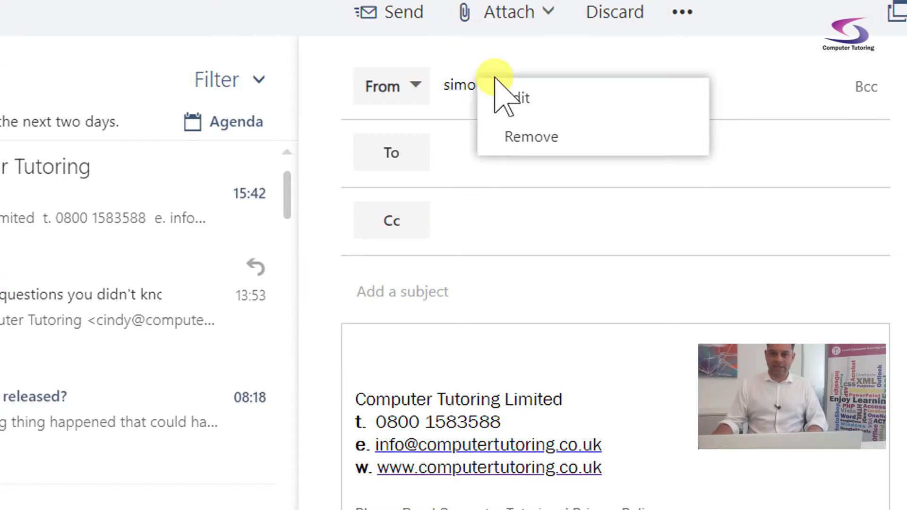
left_click(536, 140)
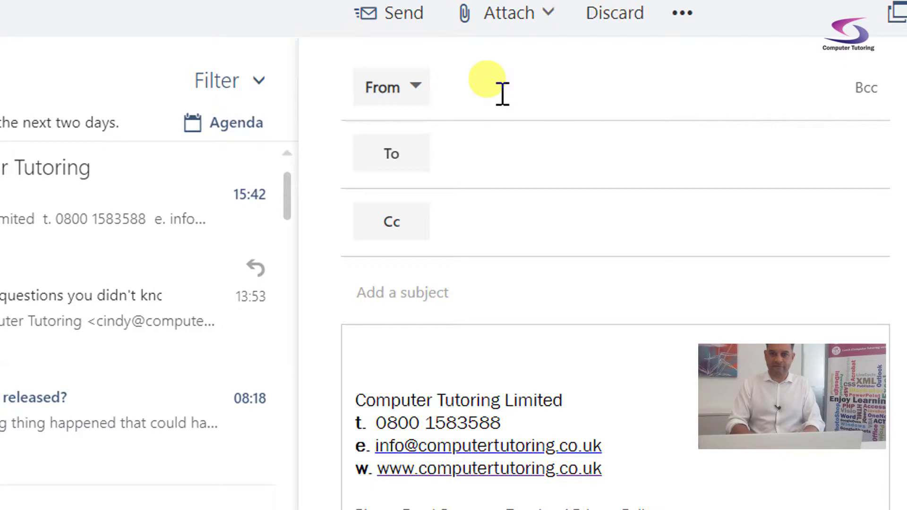
type("in")
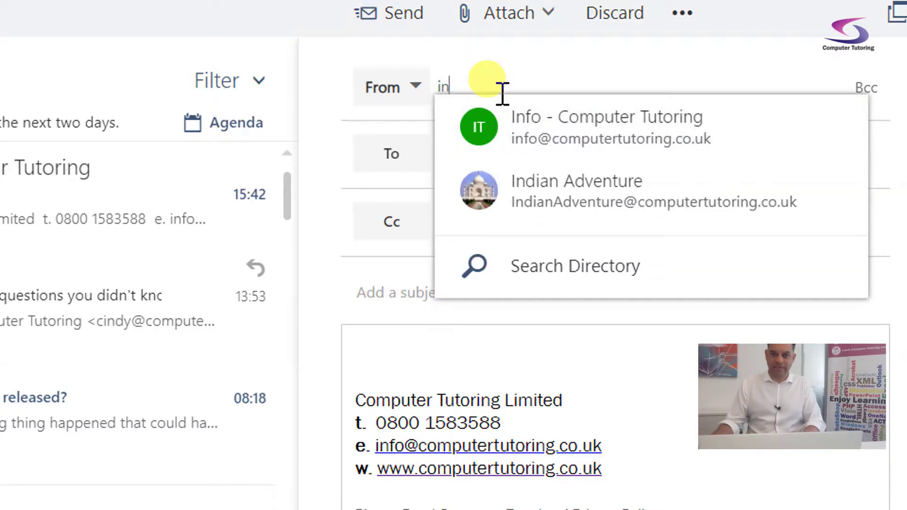
left_click(533, 122)
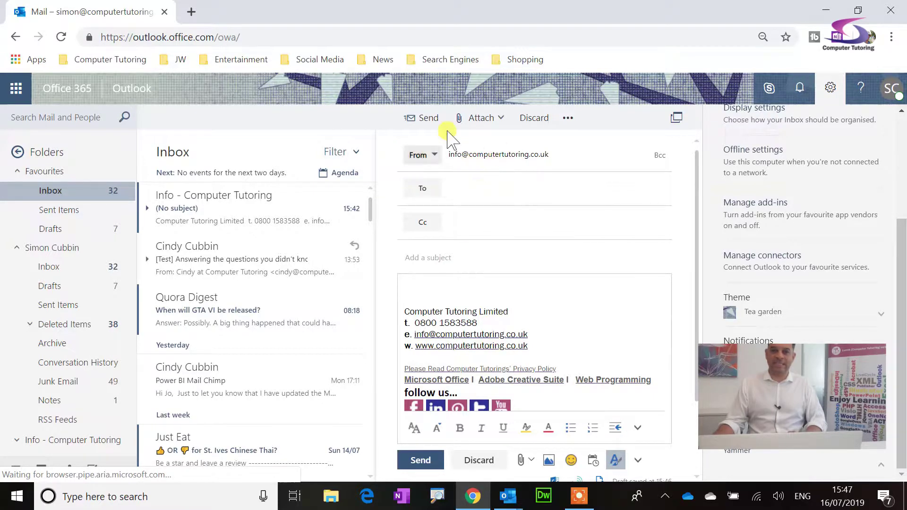
Abandon a Cc attempt and discard this draft.
left_click(478, 222)
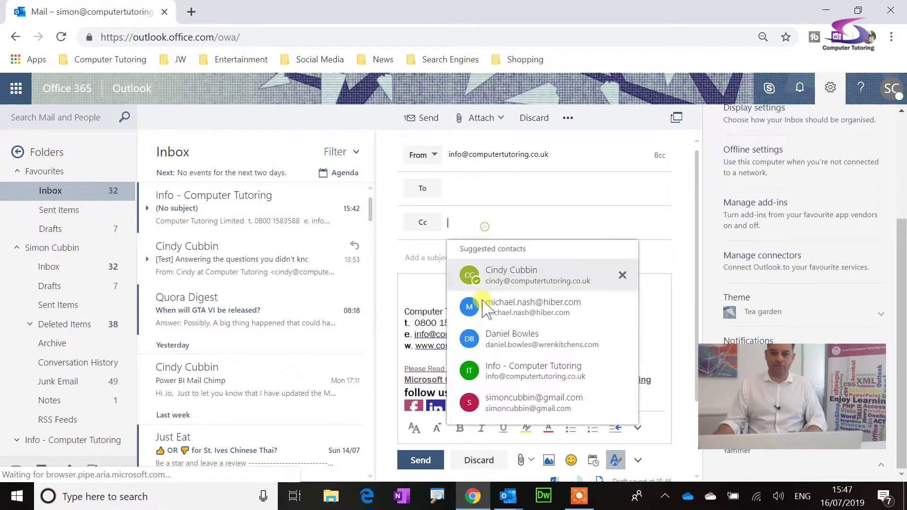
left_click(417, 293)
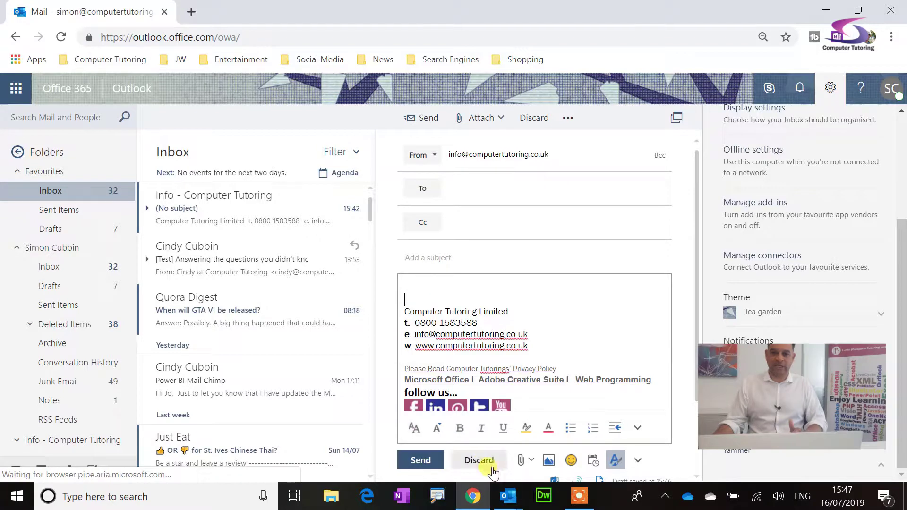
left_click(480, 461)
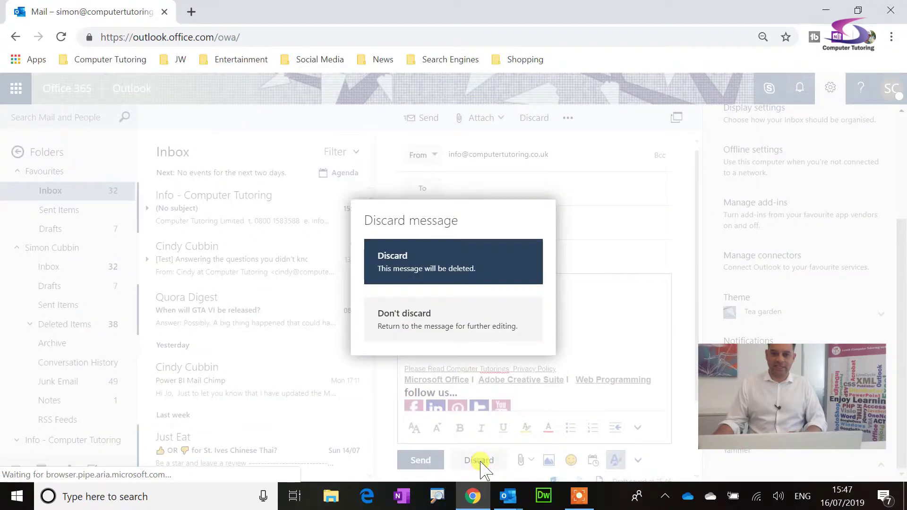
left_click(449, 264)
Start a fresh message and set its sender to the shared Info mailbox.
left_click(165, 118)
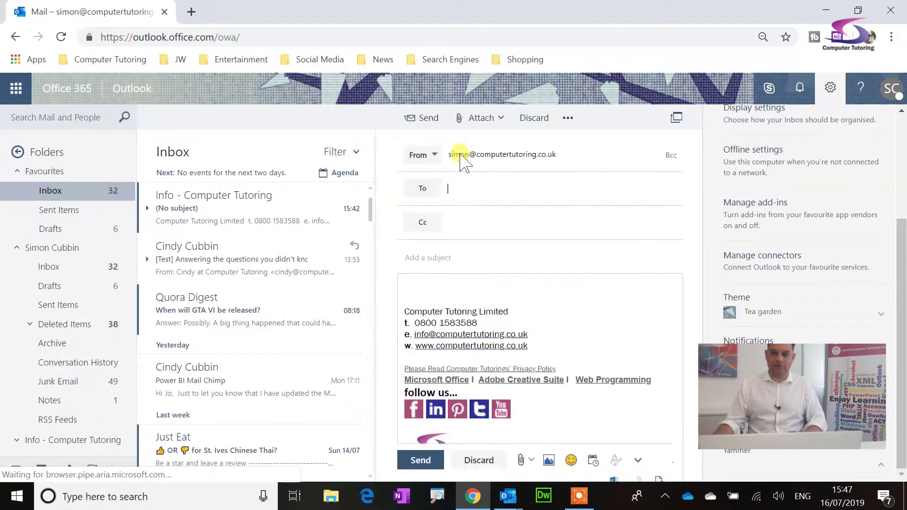
left_click(432, 156)
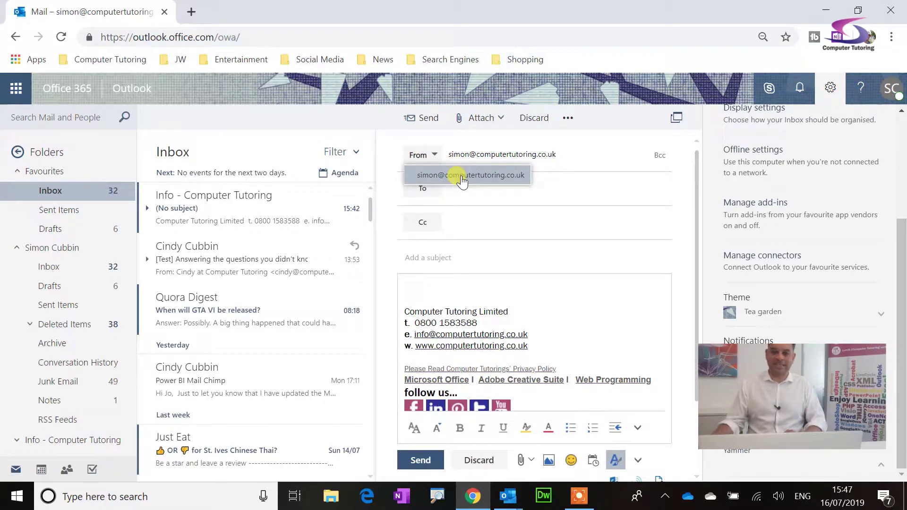
right_click(464, 155)
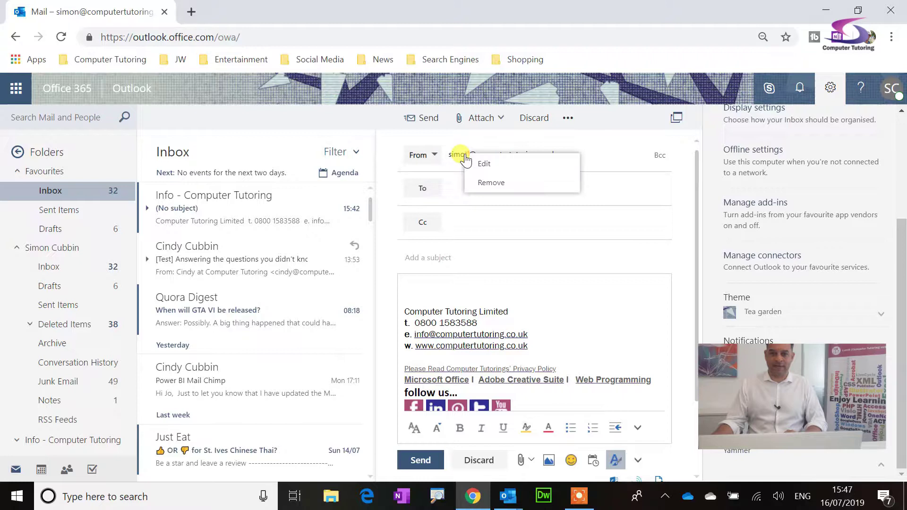
left_click(486, 184)
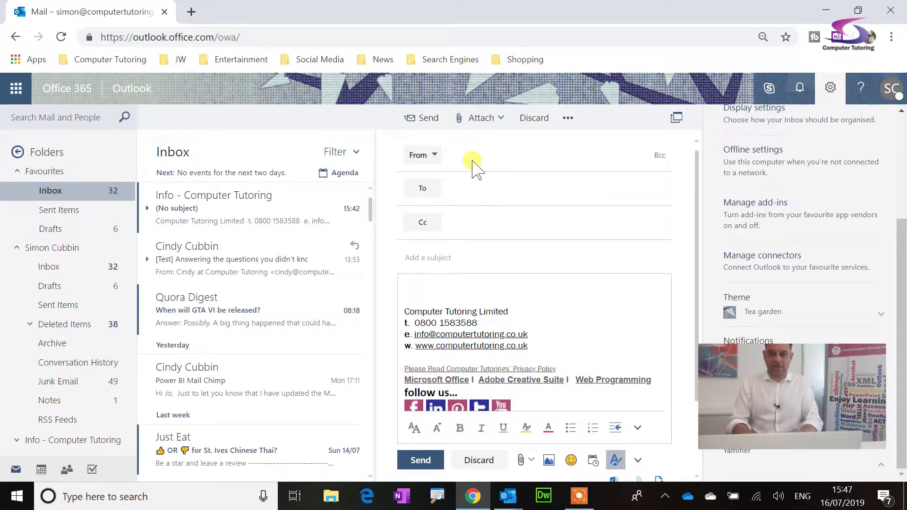
type("info@")
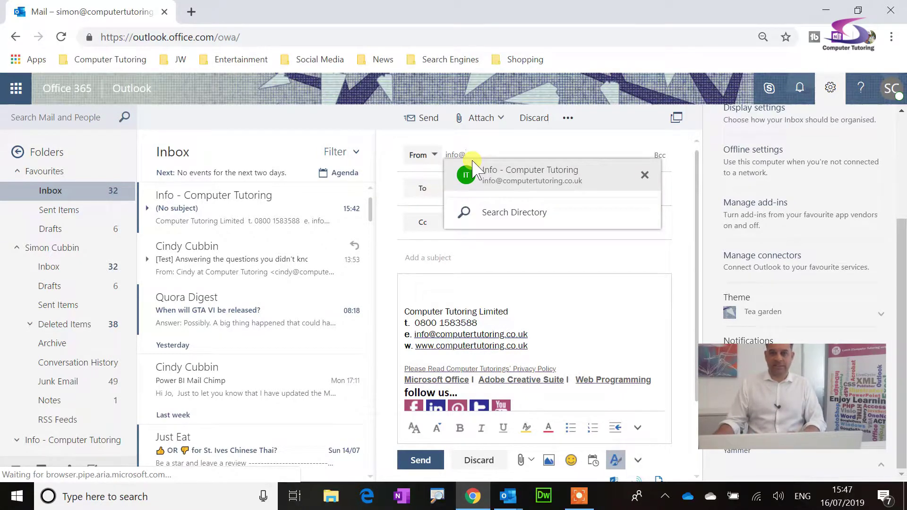
left_click(478, 171)
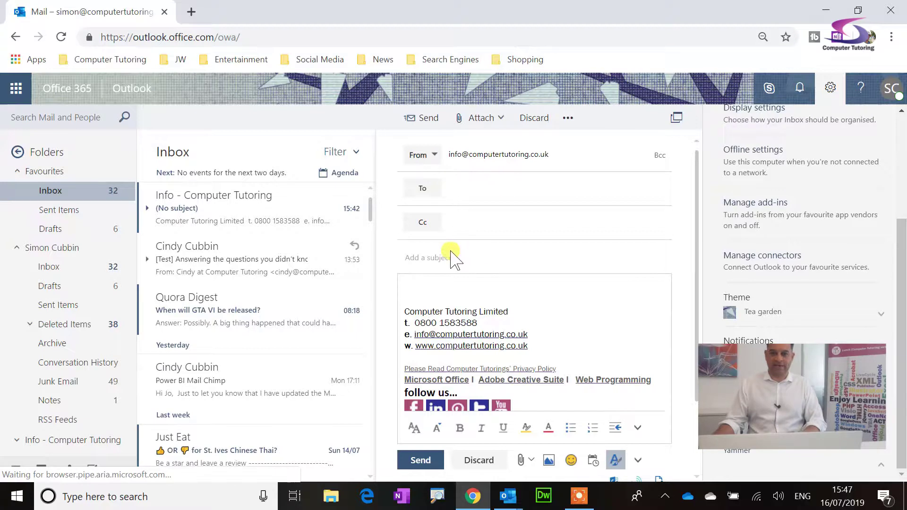
Address the message to yourself, give it the subject test, and send it.
left_click(455, 192)
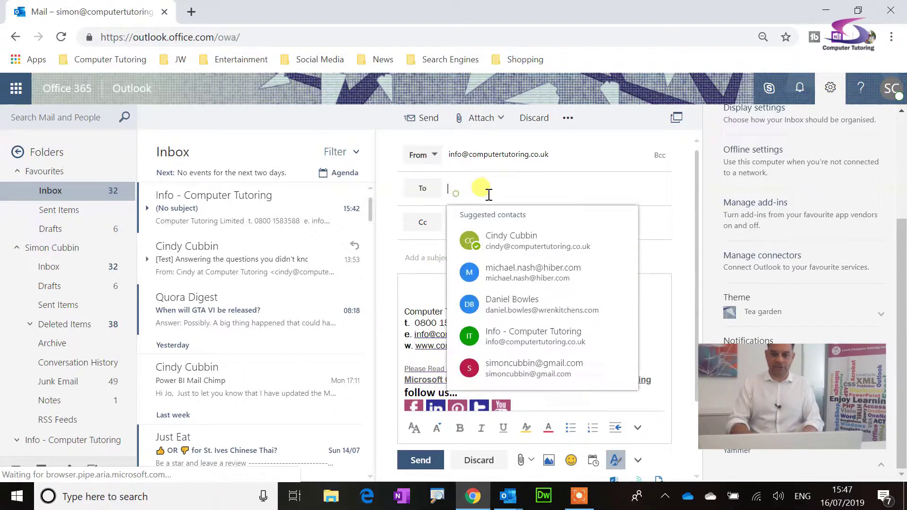
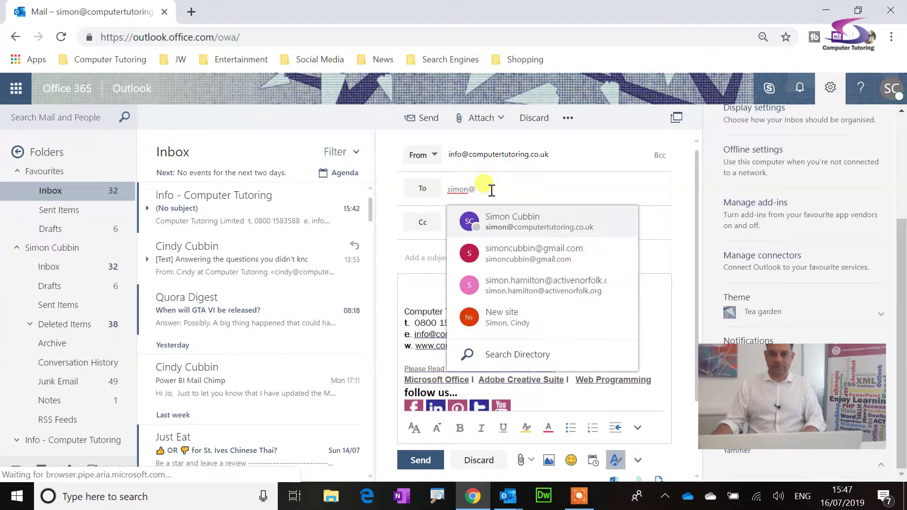
left_click(528, 222)
left_click(488, 258)
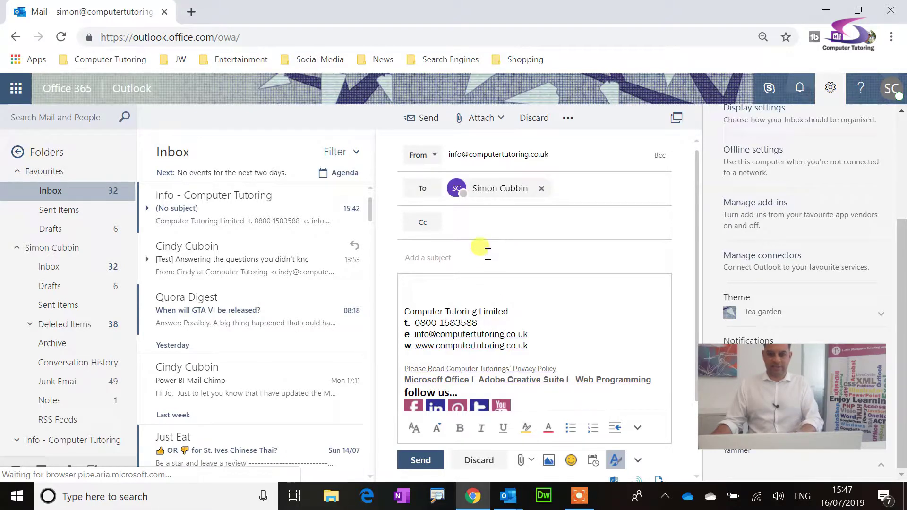
type("t")
type("st")
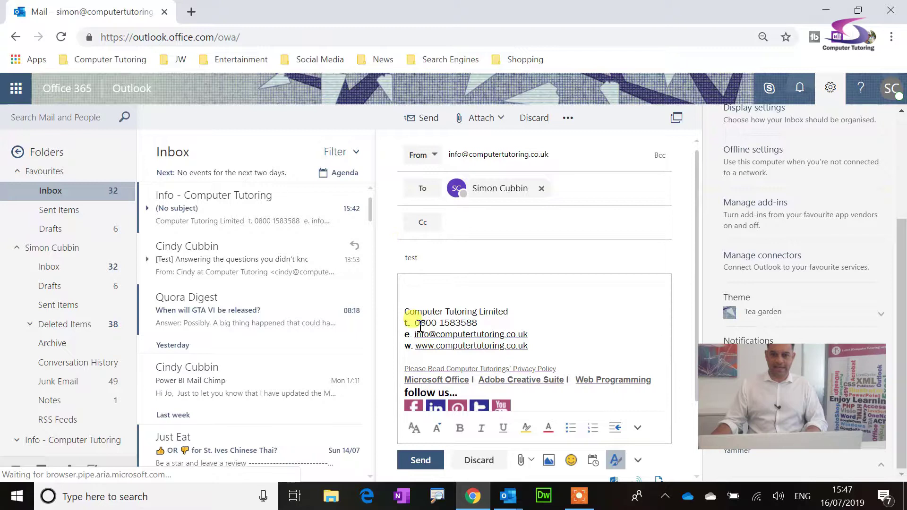
left_click(420, 460)
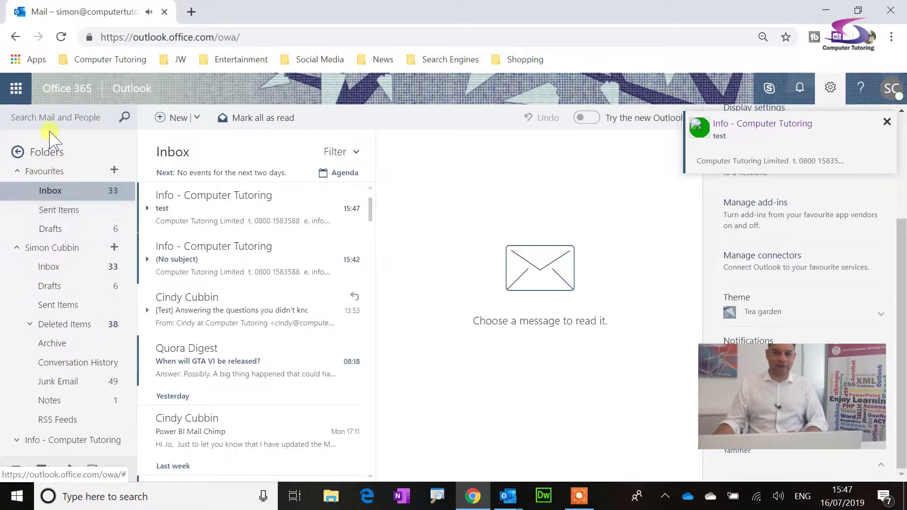
Start a new message, pick the info address as sender, then switch back to your own address.
left_click(159, 125)
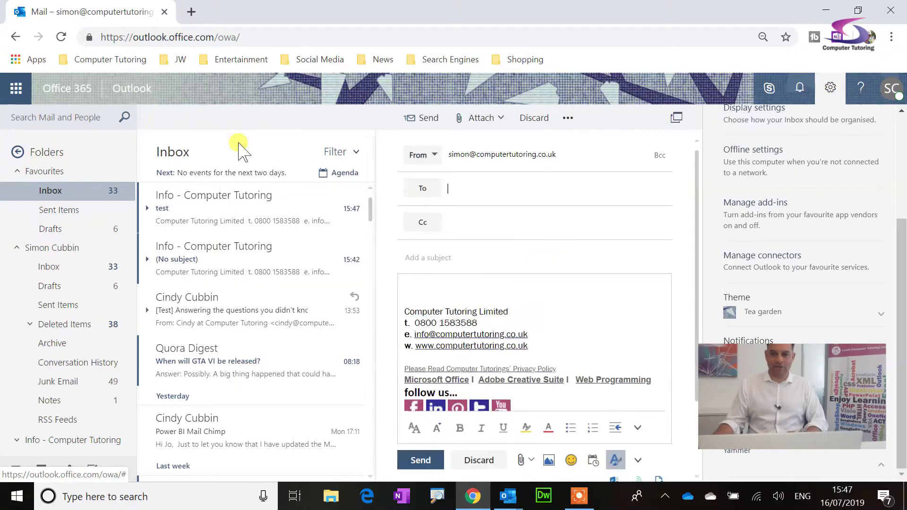
left_click(421, 154)
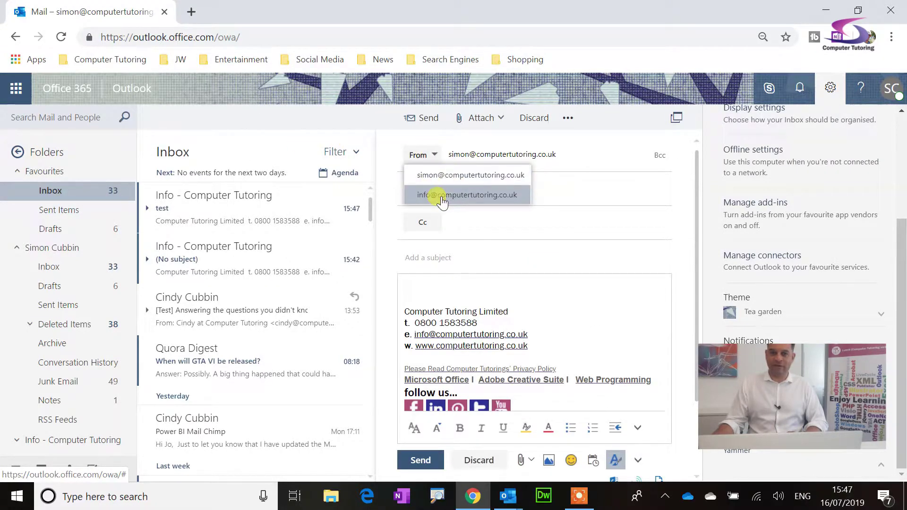
left_click(432, 195)
left_click(431, 156)
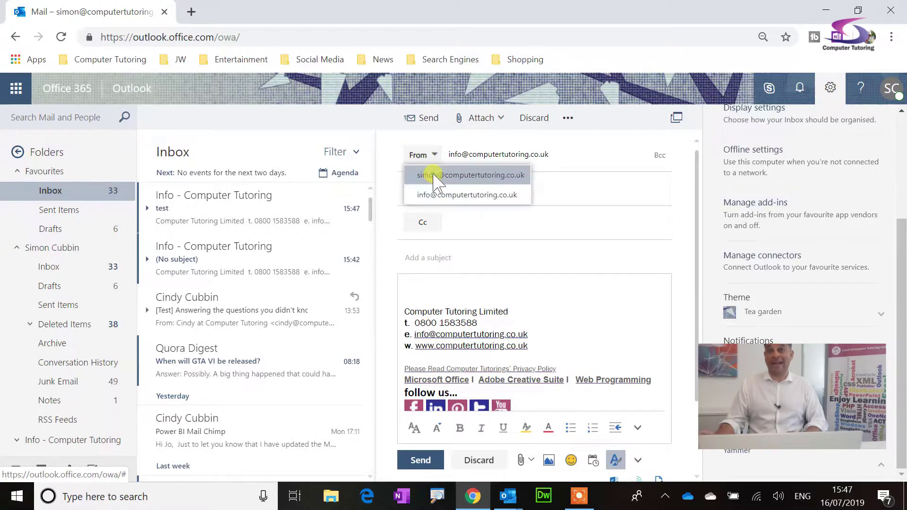
left_click(432, 175)
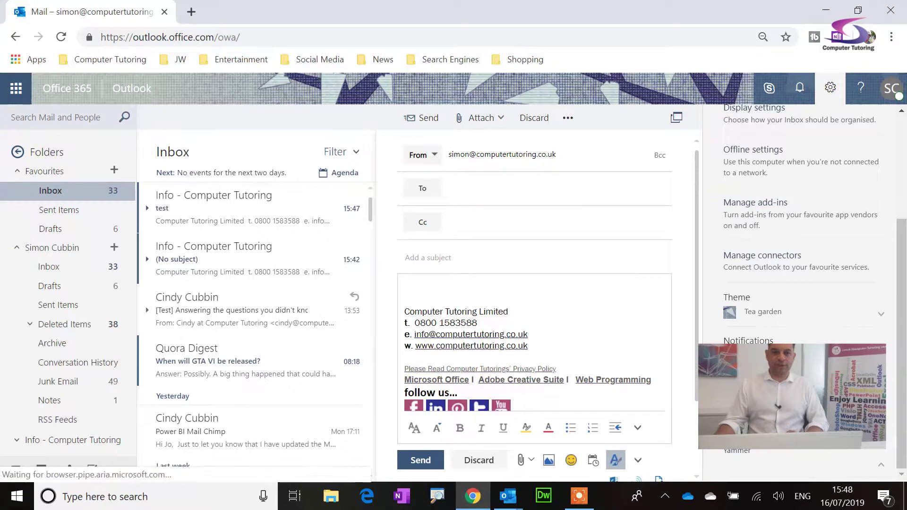
Collapse the folder pane, close Settings, leave the draft, and turn on 'Try the new Outlook'.
left_click(18, 153)
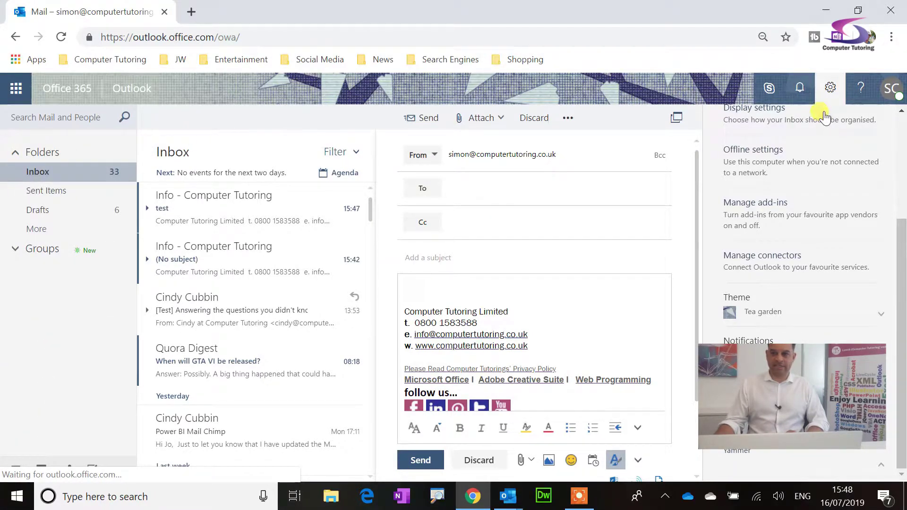
left_click(830, 87)
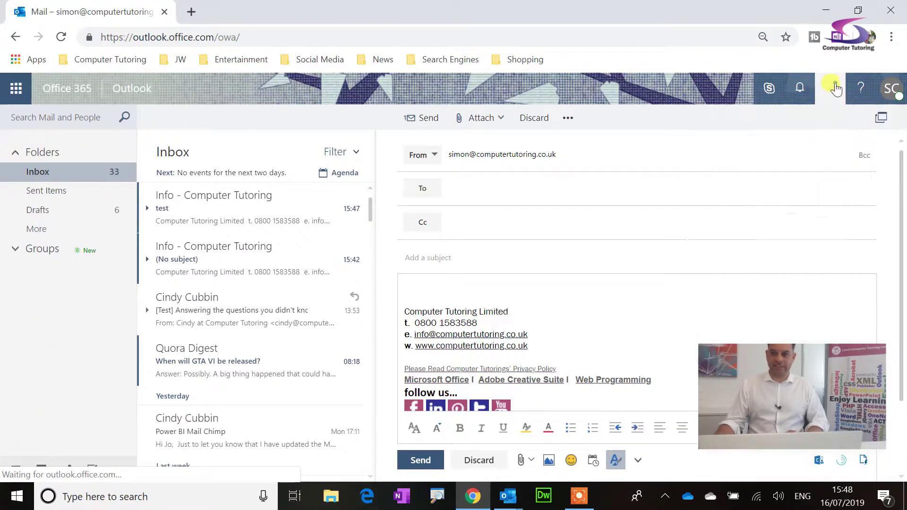
left_click(47, 172)
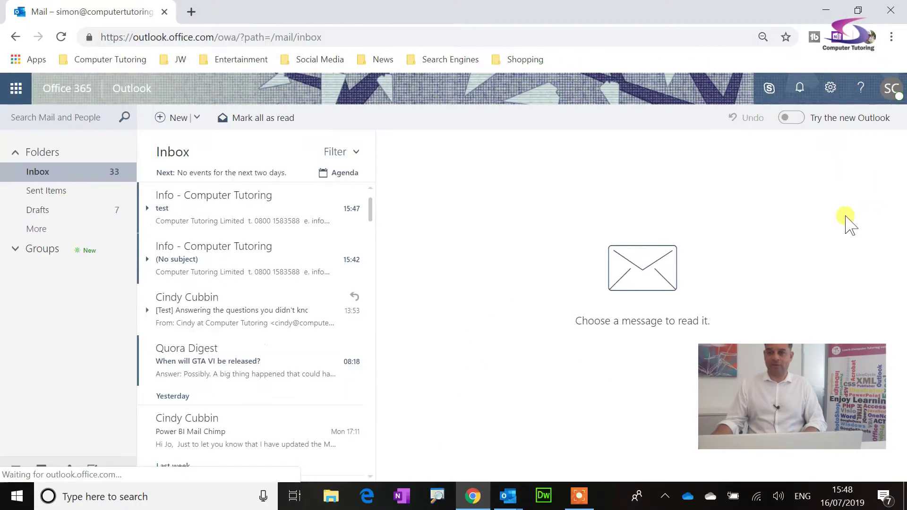
left_click(704, 83)
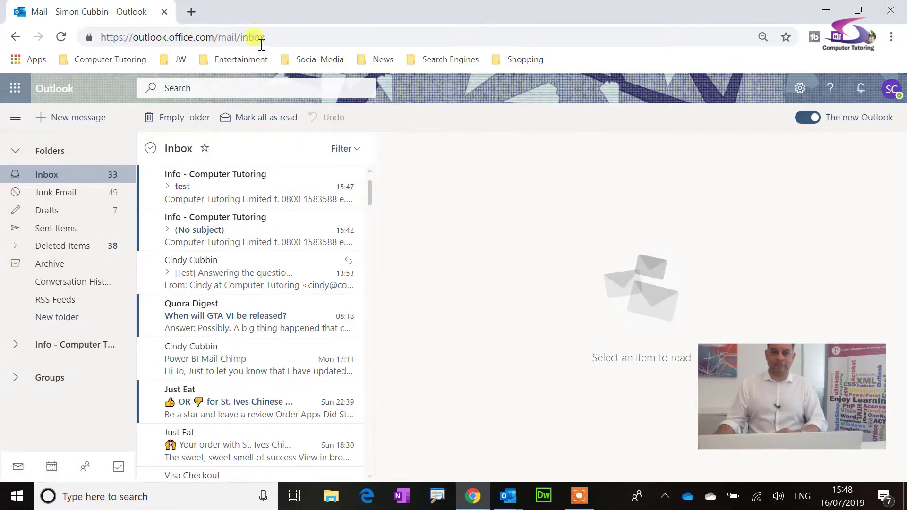
Start a new message and look at the sender addresses its From list offers, leaving them unchanged.
left_click(55, 118)
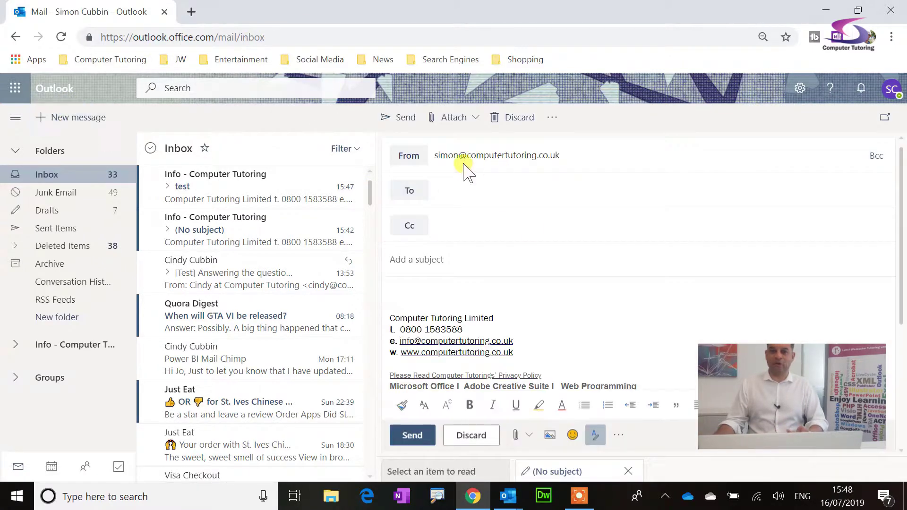
left_click(409, 156)
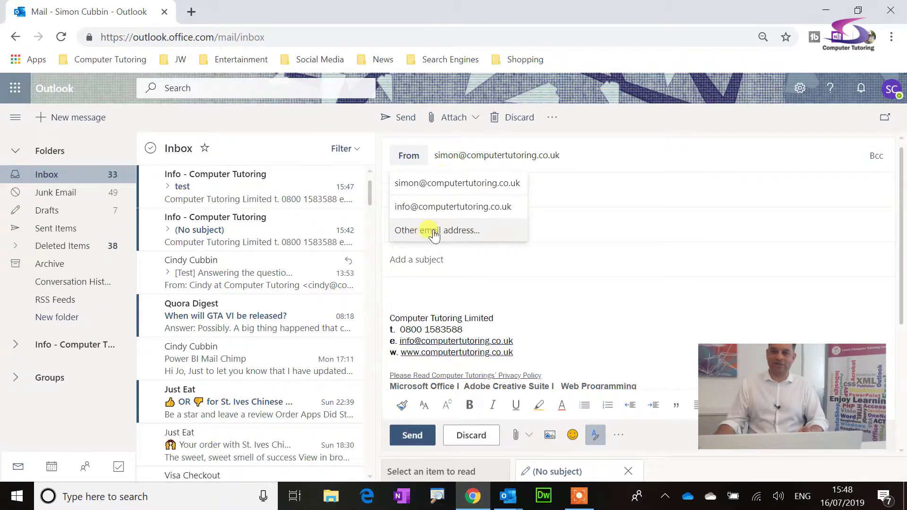
left_click(573, 158)
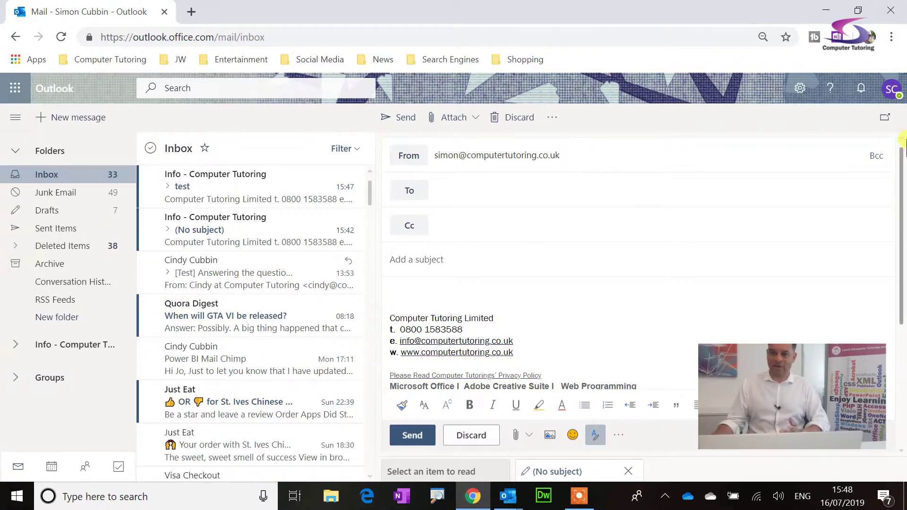
From the quick settings pane, open 'View all Outlook settings' to reach the Email Layout page.
left_click(798, 90)
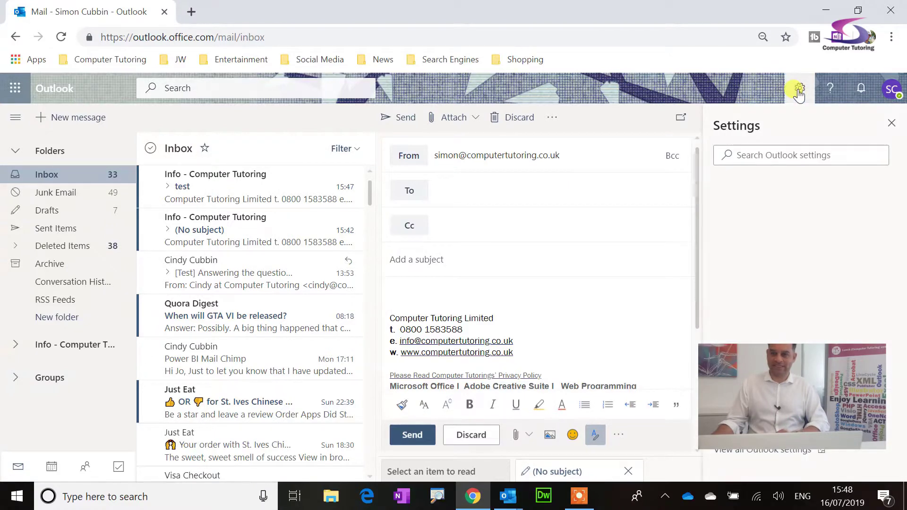
scroll(803, 283, "down", 3)
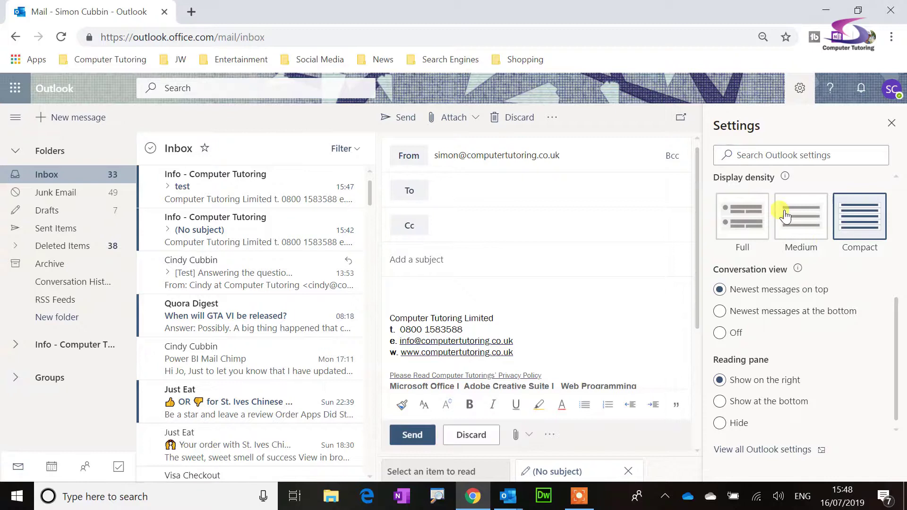
scroll(794, 212, "up", 3)
scroll(813, 227, "down", 3)
left_click(773, 450)
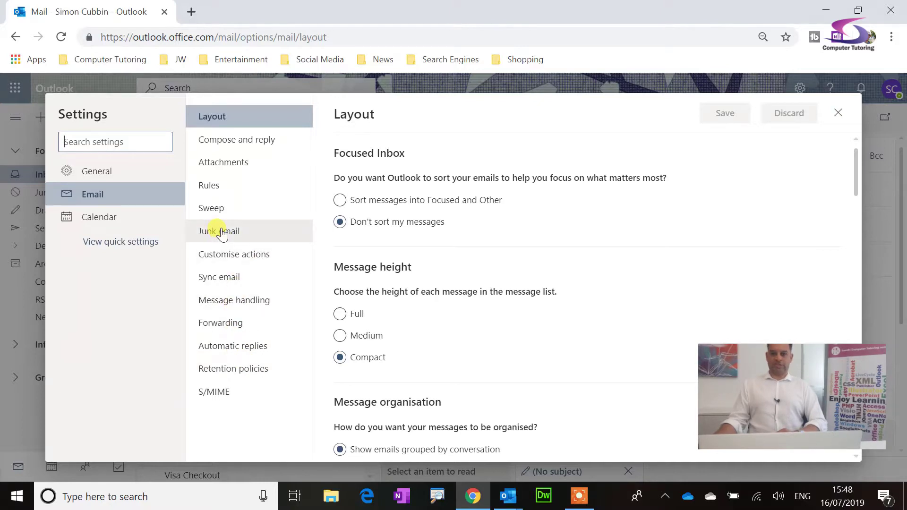
Under Compose and reply, leave 'Always show From' turned on and close Settings.
left_click(248, 139)
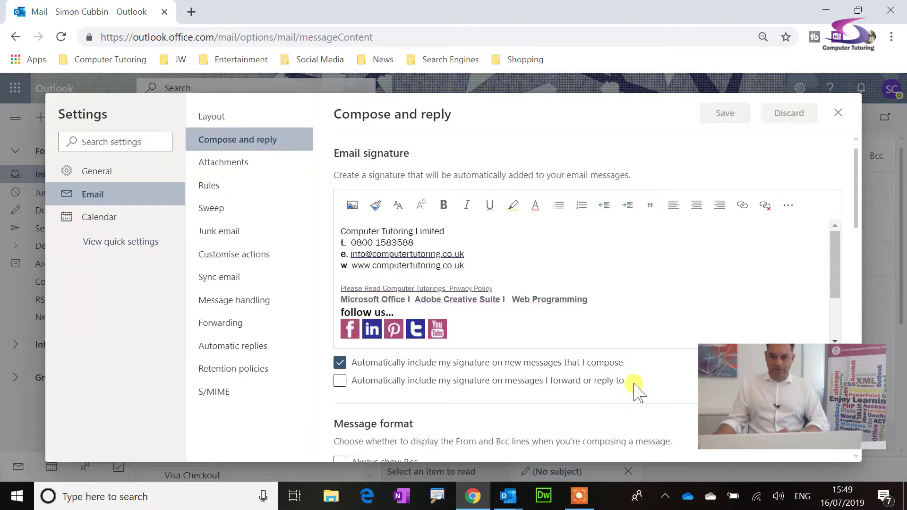
scroll(643, 376, "down", 5)
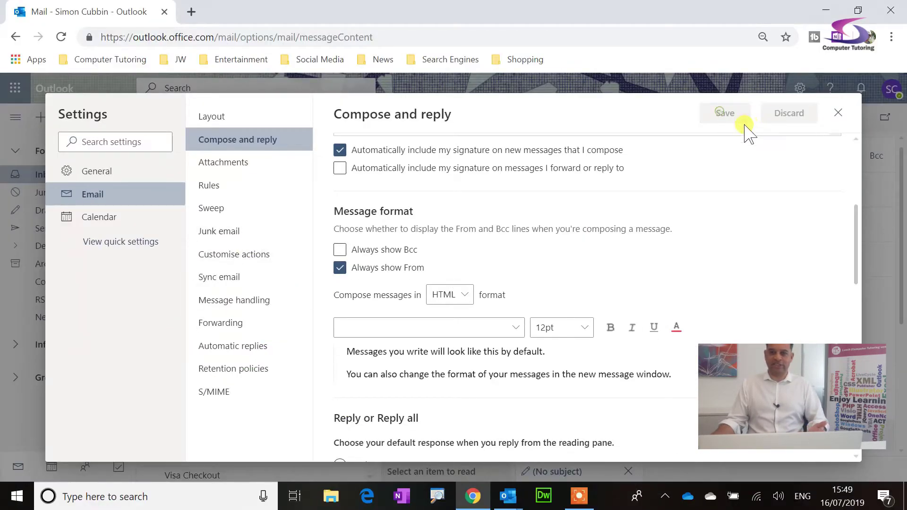
left_click(340, 267)
left_click(340, 267)
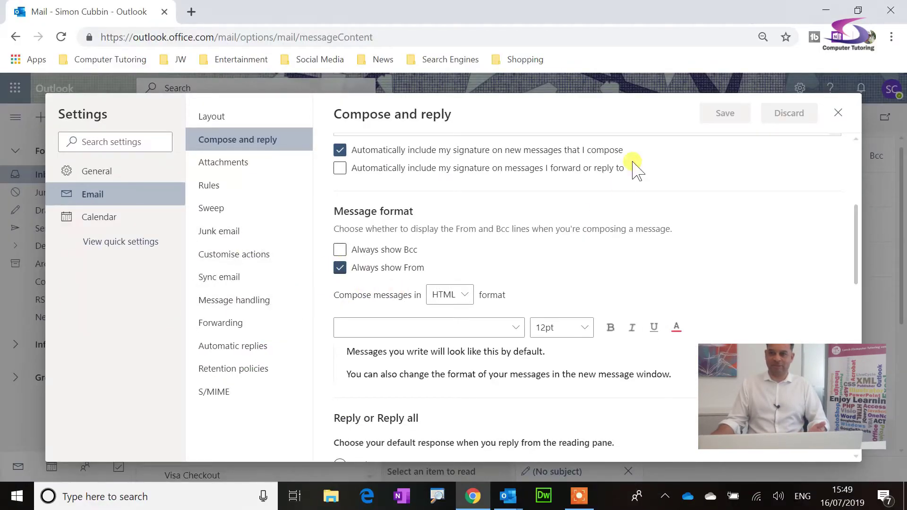
left_click(837, 118)
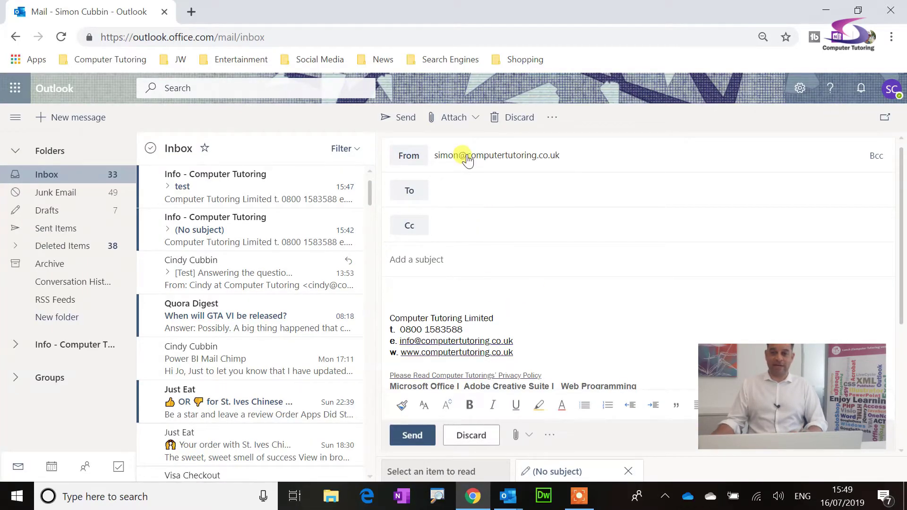
Set the From line to a colleague's address via 'Other email address...' and confirm it in the dropdown.
left_click(408, 155)
left_click(431, 230)
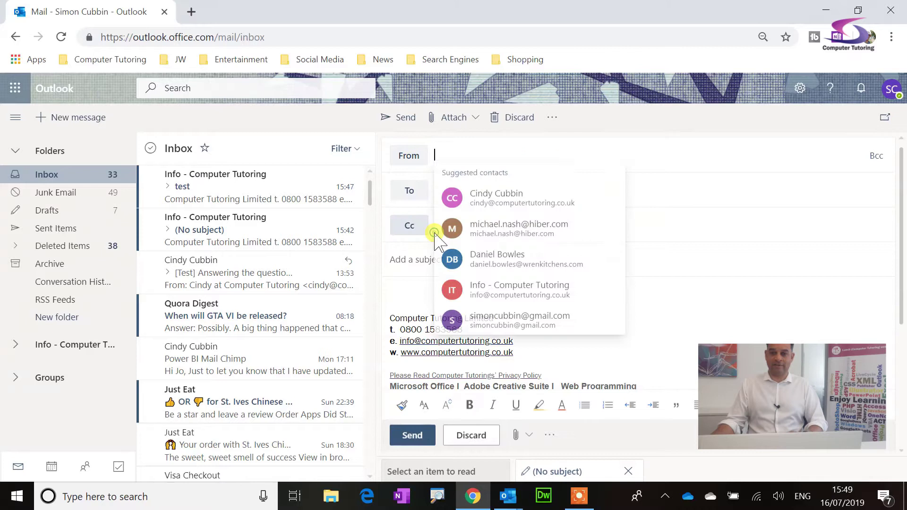
left_click(437, 155)
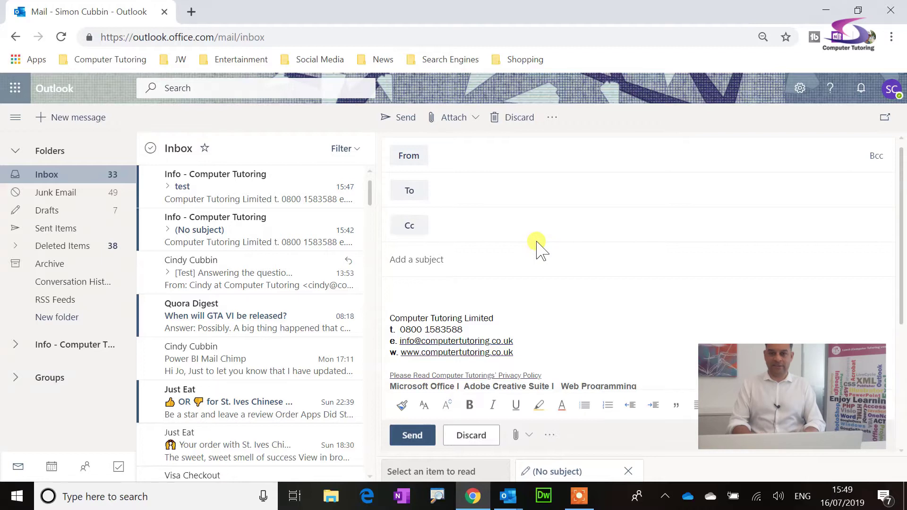
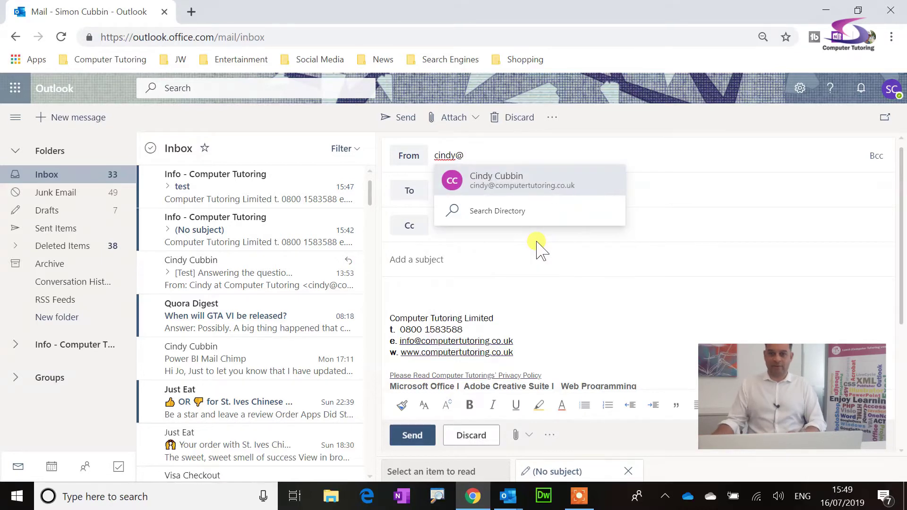
left_click(523, 185)
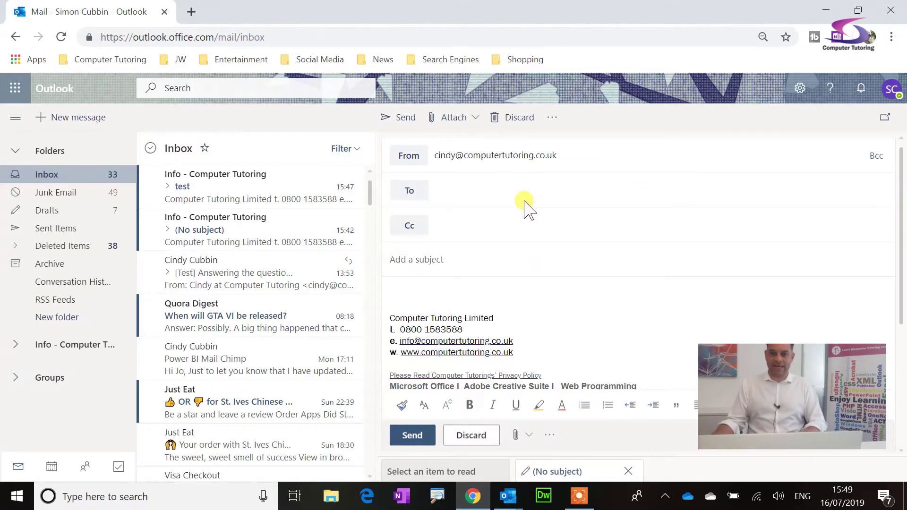
left_click(408, 157)
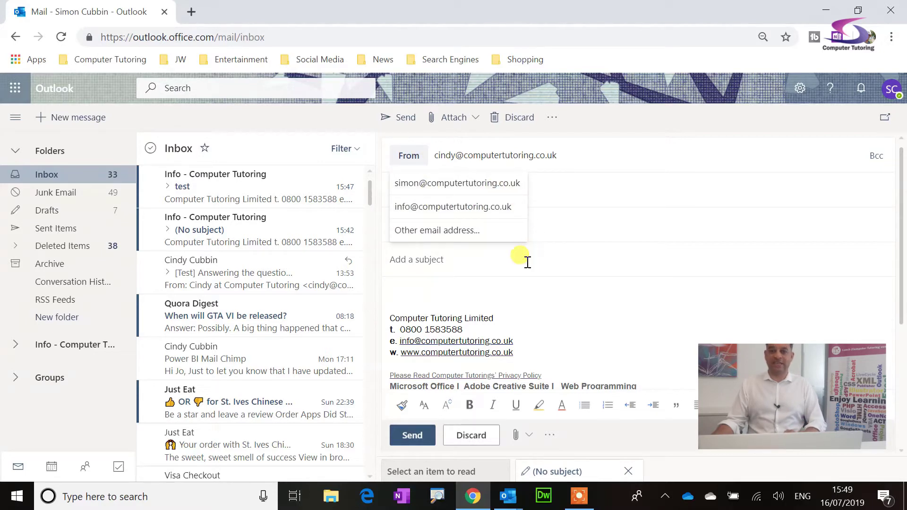
left_click(617, 163)
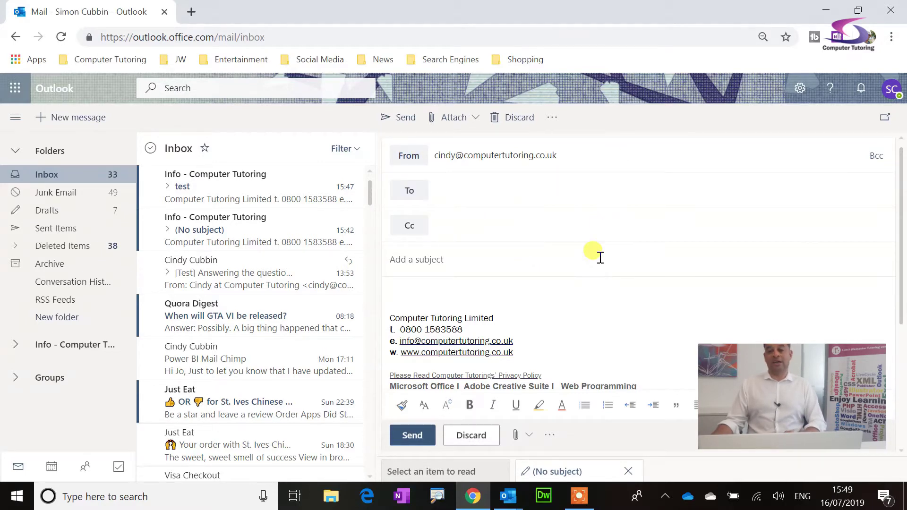